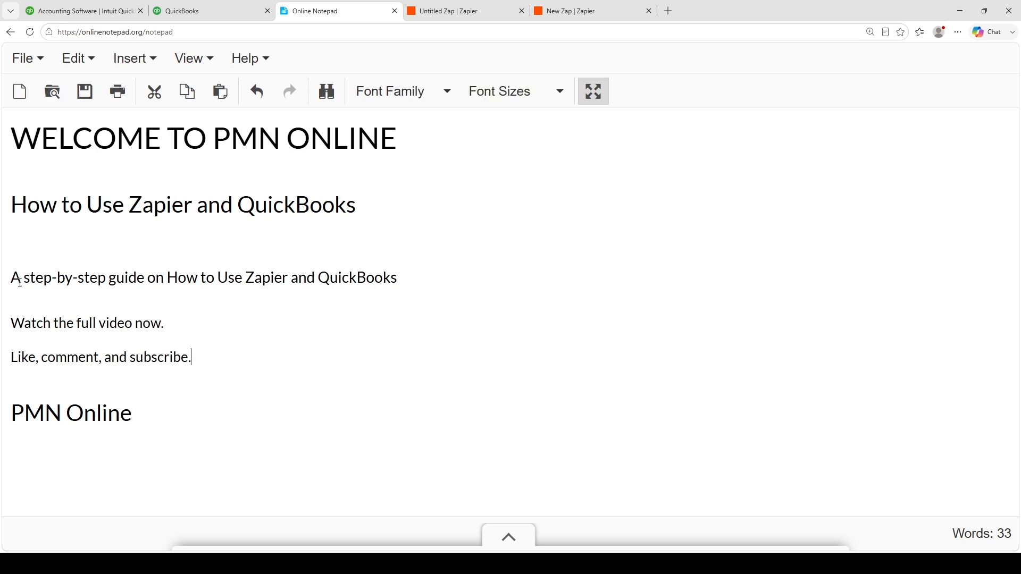
click(379, 195)
click(374, 233)
click(363, 247)
click(407, 275)
click(205, 349)
click(402, 282)
click(203, 356)
click(401, 277)
- Switch to the QuickBooks website and choose to sign in to QuickBooks Online
click(187, 9)
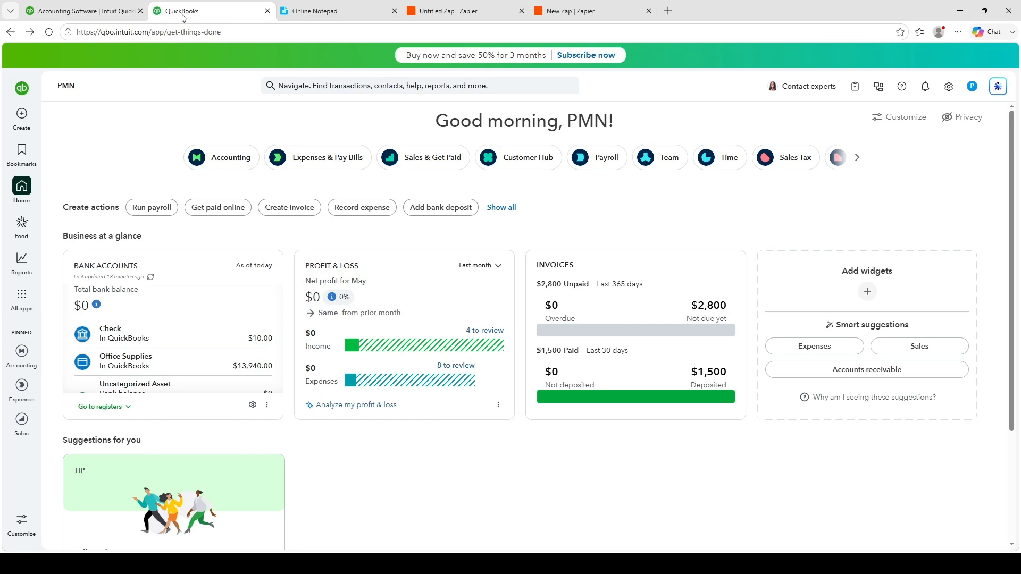
click(83, 10)
click(60, 32)
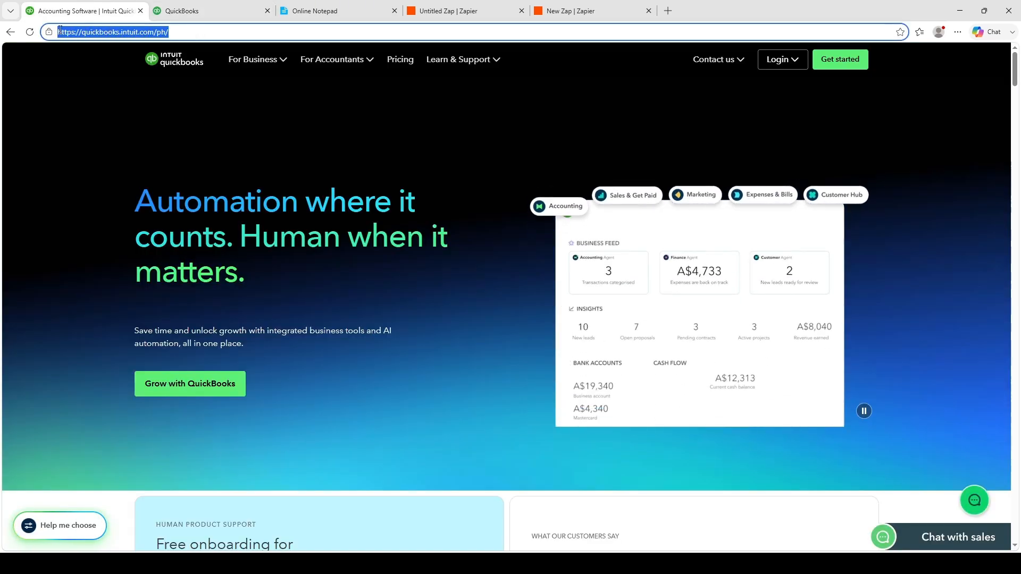
click(775, 60)
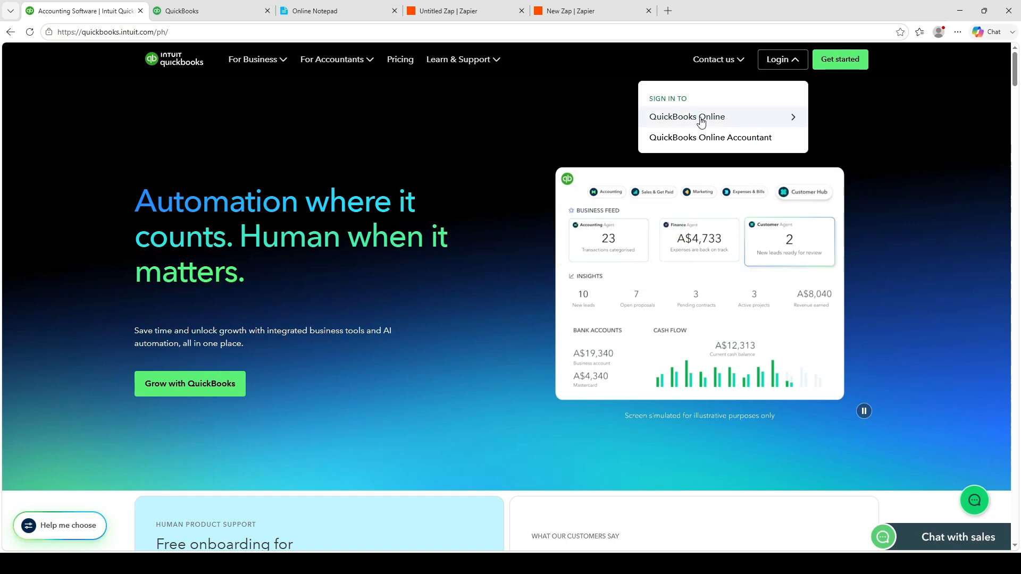
click(786, 118)
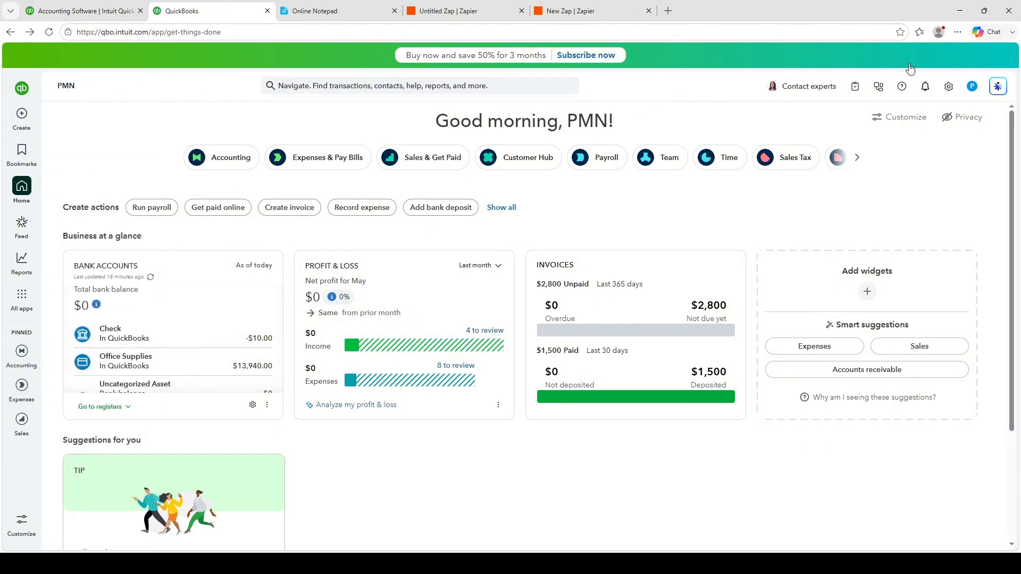
- Open the integrations catalogue in QuickBooks Online and look through its category and industry lists
click(880, 89)
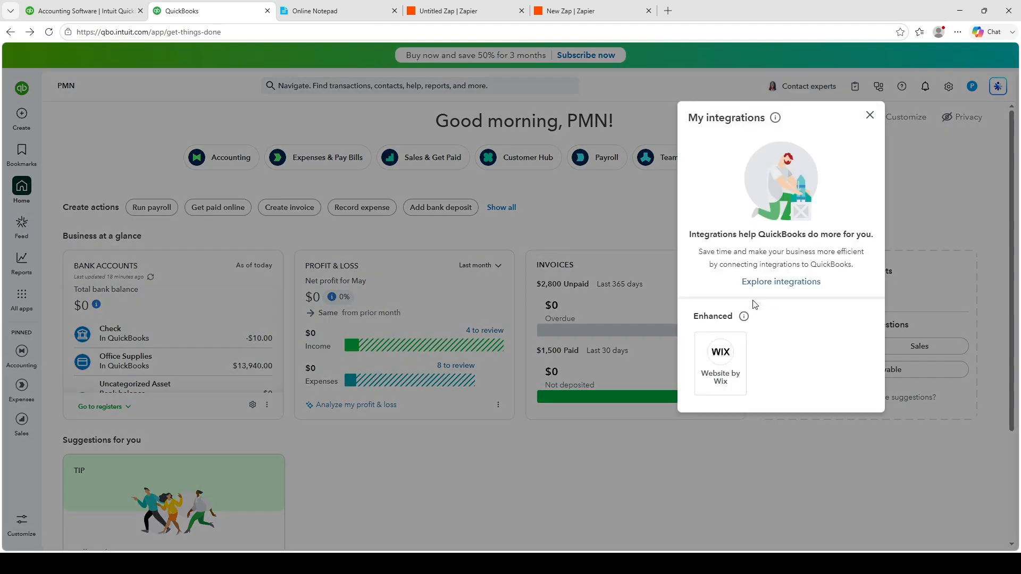
click(784, 282)
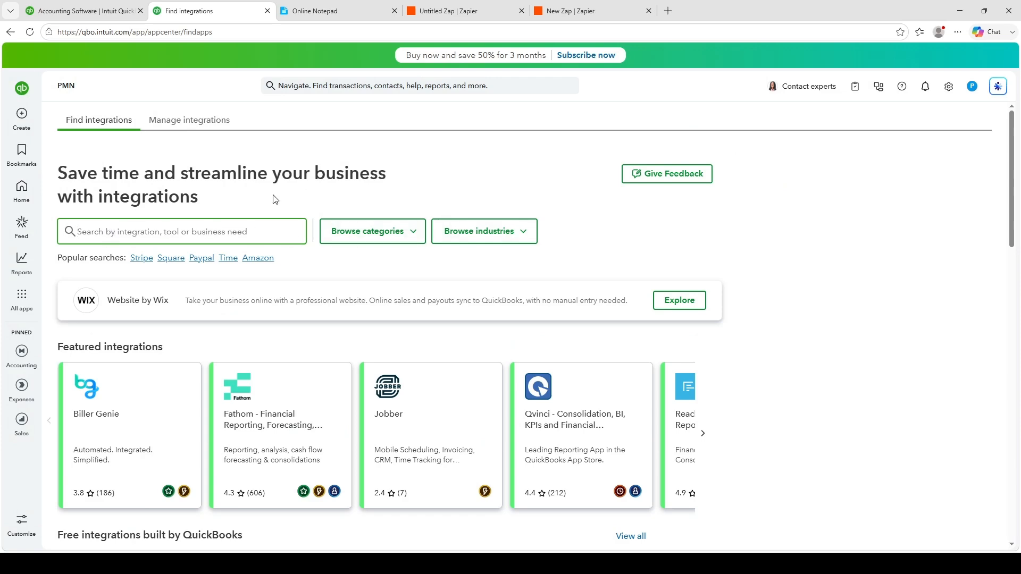
scroll(274, 199, down, 5)
scroll(292, 330, up, 5)
click(375, 233)
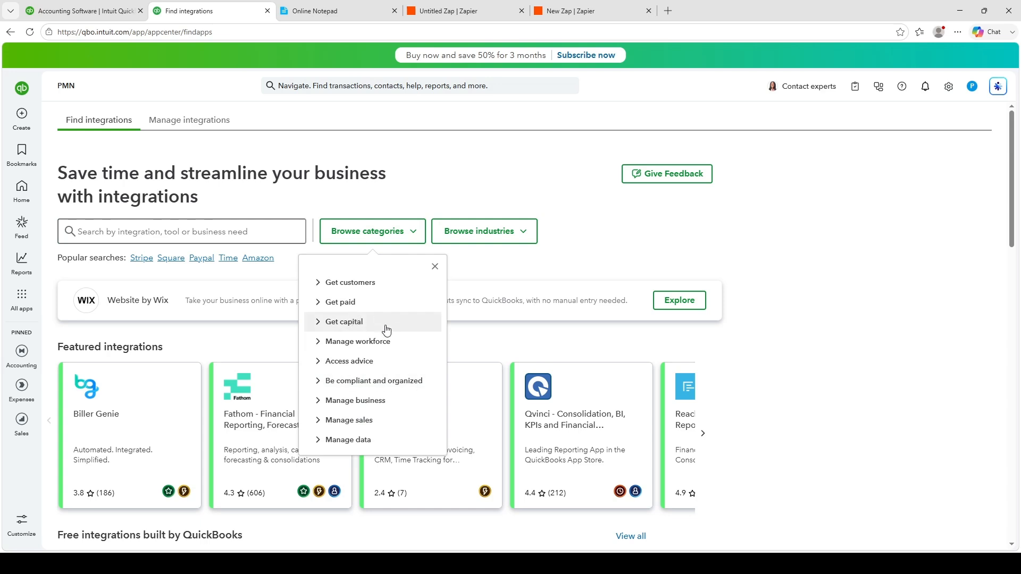
click(440, 240)
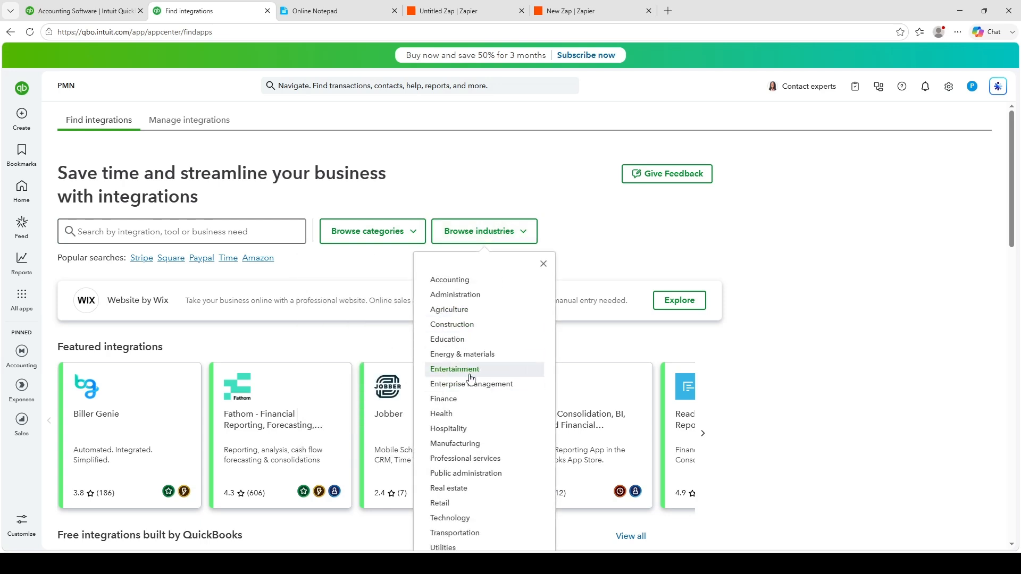
click(367, 240)
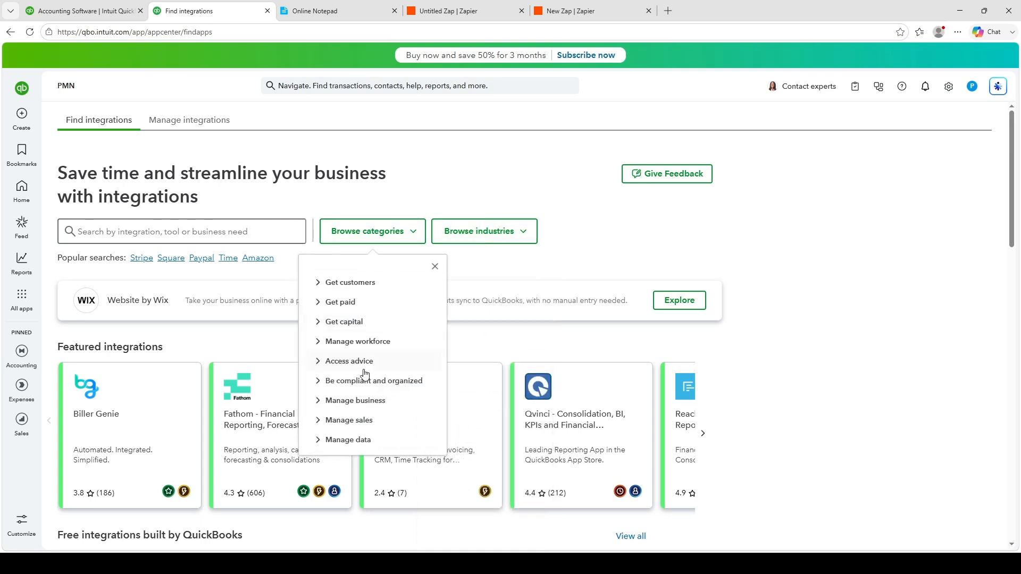
click(495, 233)
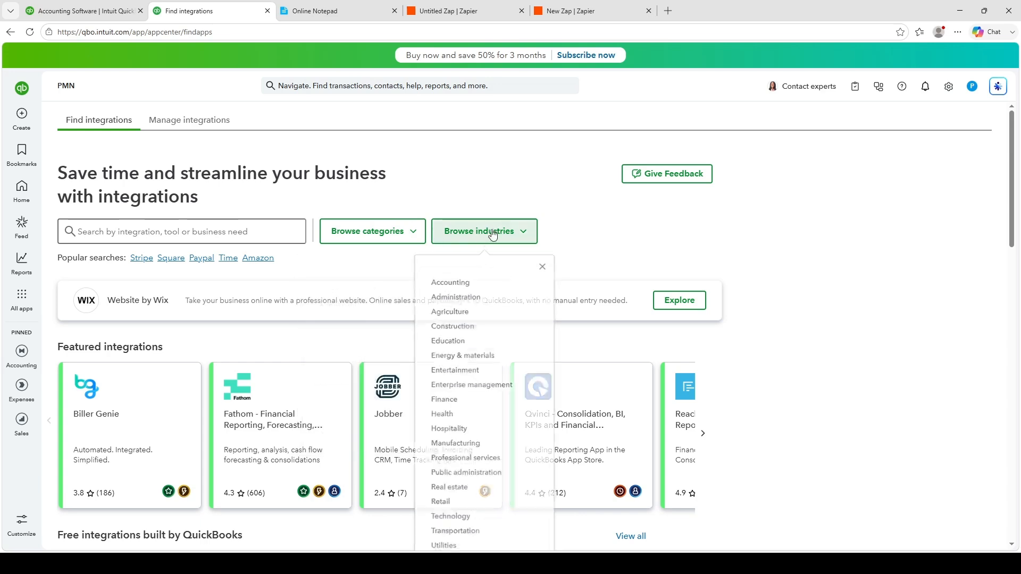
- Search the integrations catalogue for Zapier and open the Zapier listing
click(153, 242)
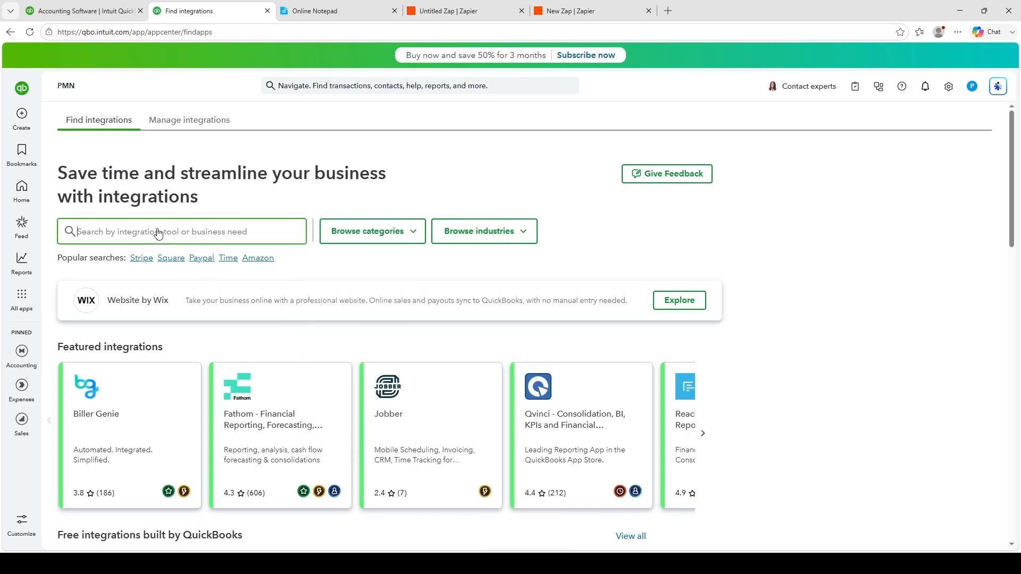
text(Zapier)
key(Return)
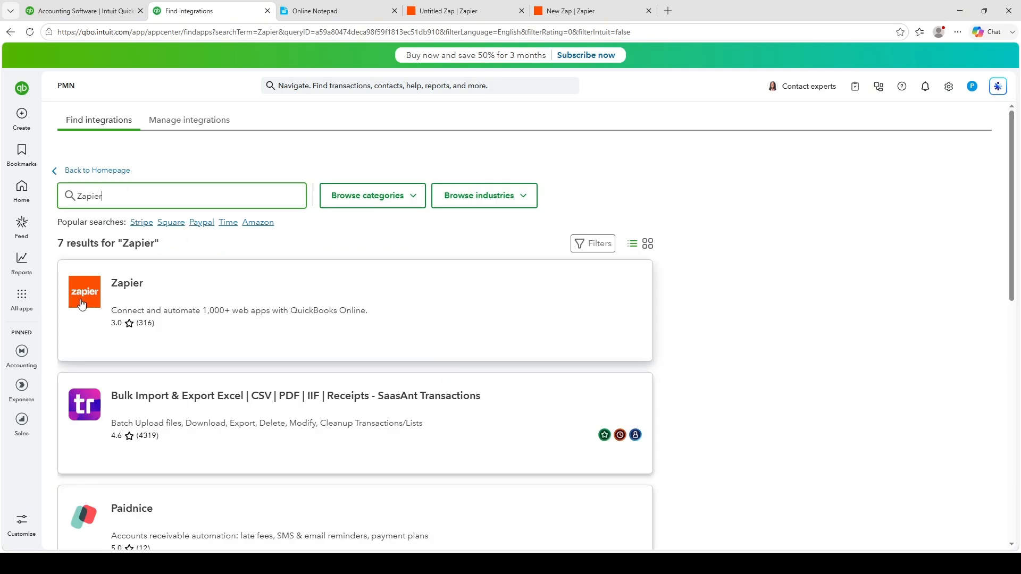
click(421, 301)
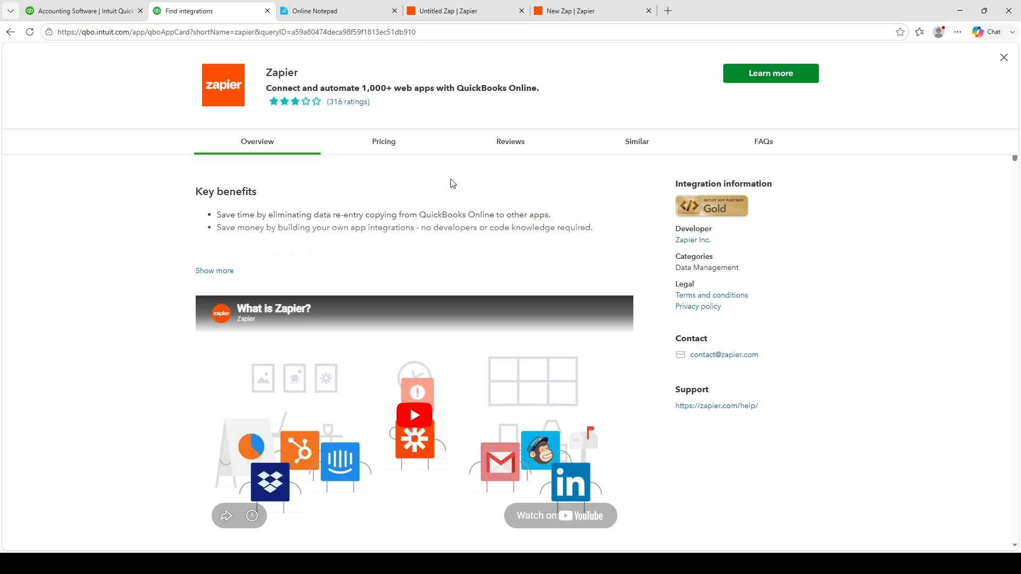
- Expand the Zapier listing's overview and read how it works with QuickBooks and its details
scroll(316, 295, down, 4)
scroll(220, 285, up, 4)
click(215, 271)
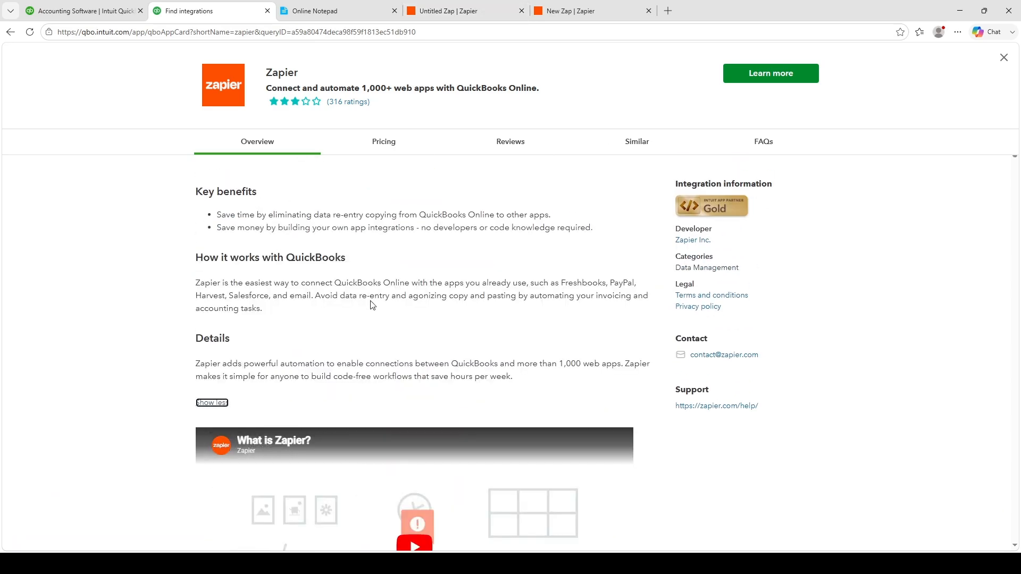
scroll(372, 303, down, 1)
scroll(198, 257, up, 1)
drag(196, 257, 553, 378)
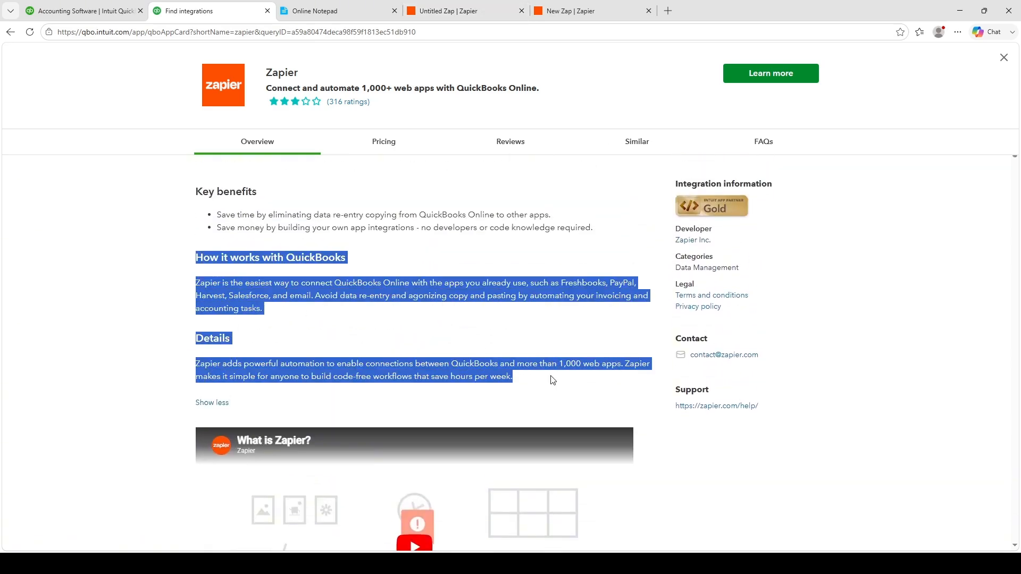
click(373, 219)
- Switch to the untitled Zap in Zapier and open the setup of its QuickBooks Online trigger
click(461, 7)
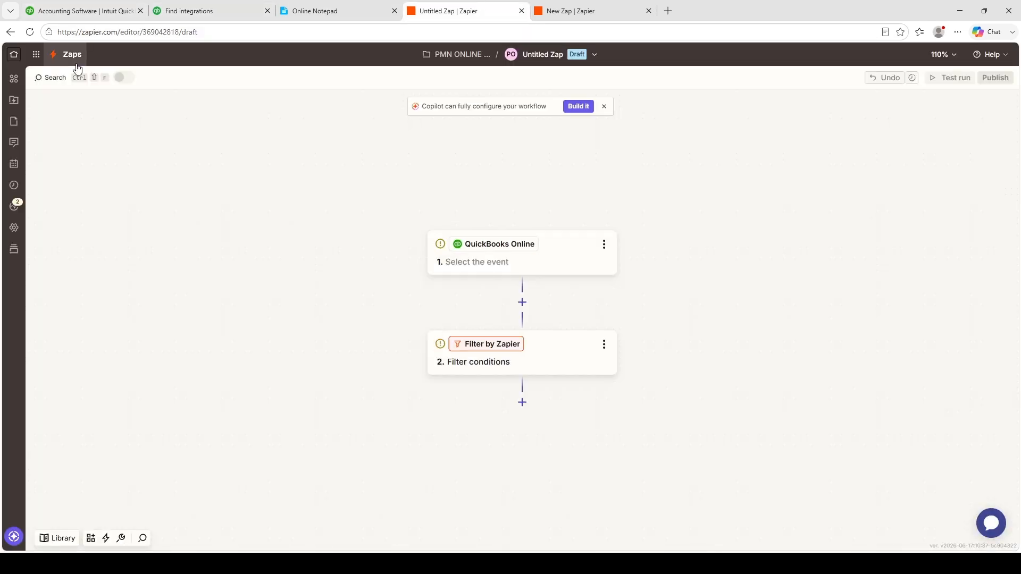
click(534, 256)
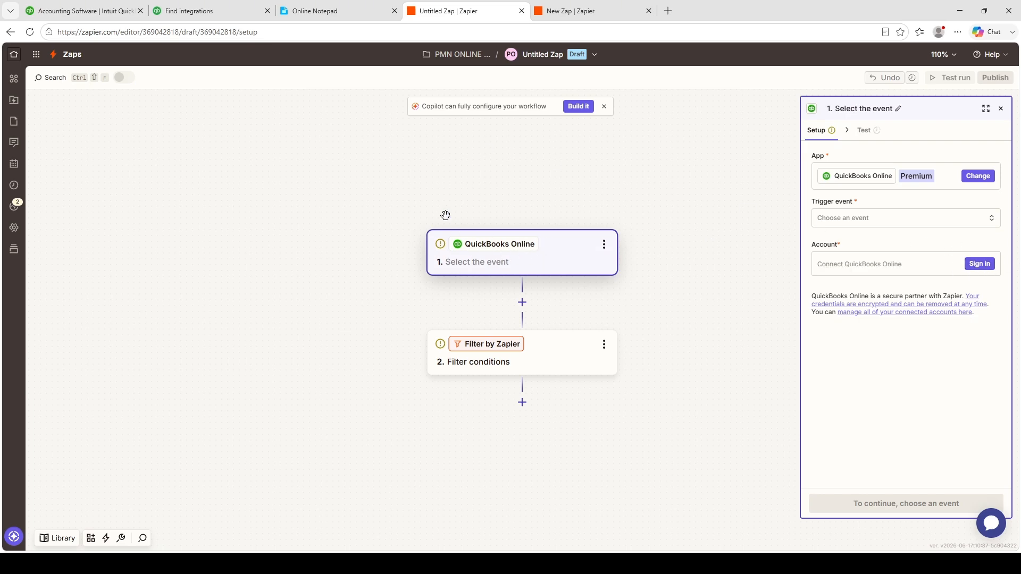
drag(416, 140, 328, 169)
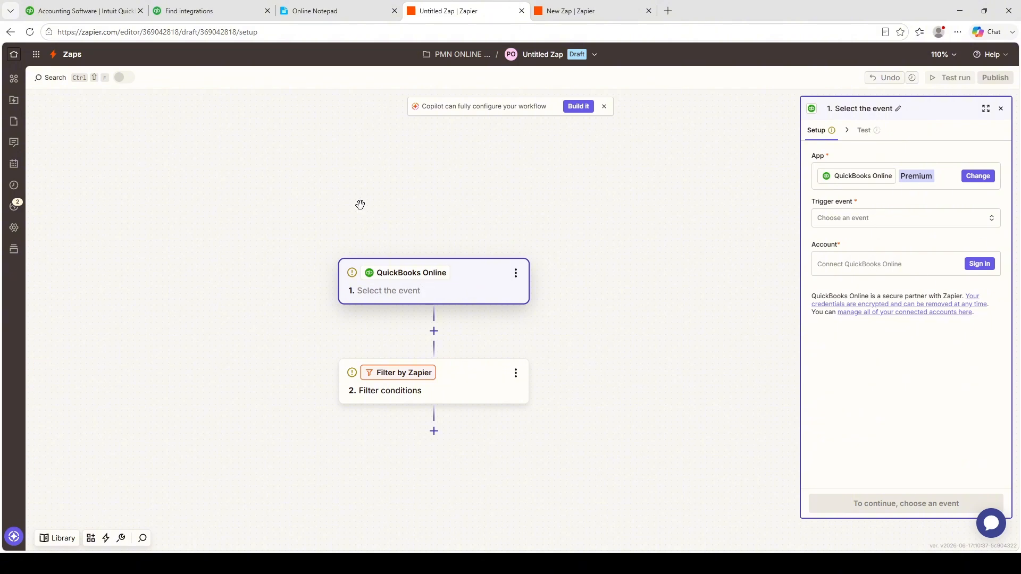
drag(267, 192, 353, 157)
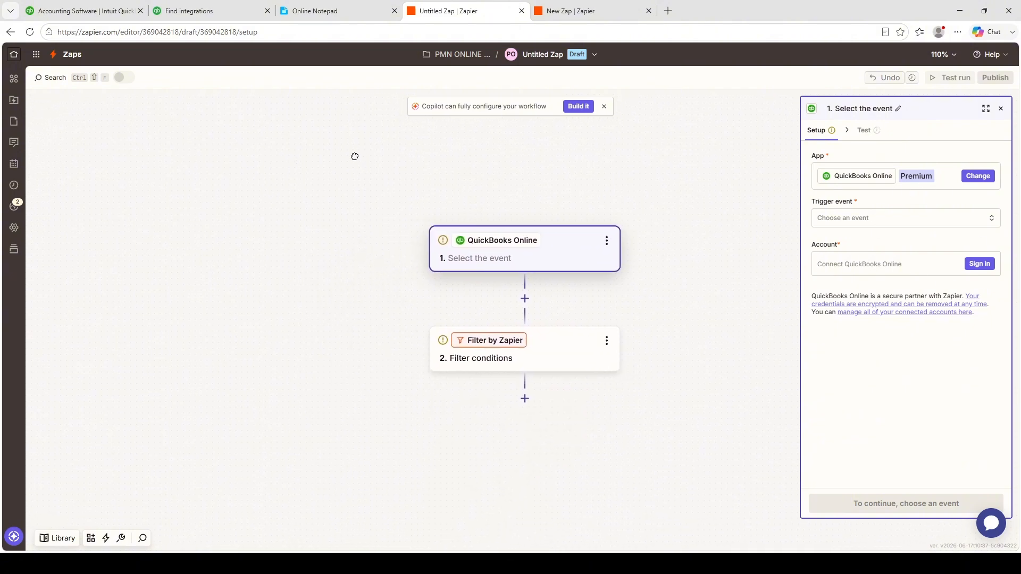
click(553, 371)
click(553, 271)
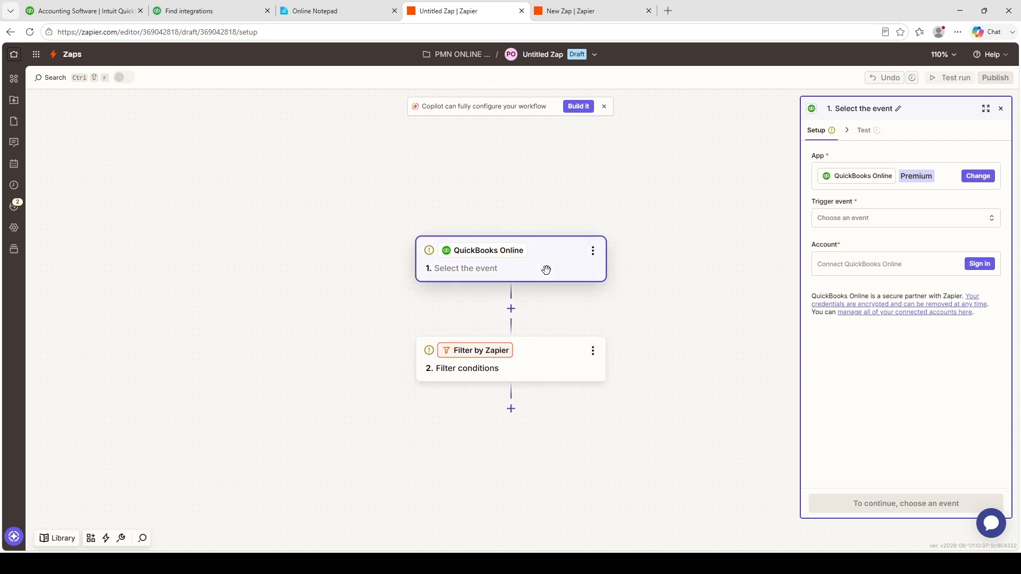
- Rename the Zap as "How to Use Zapier and QuickBooks" and dismiss the save notice
click(538, 53)
click(526, 83)
text(How to Use Zapier and QuickBooks)
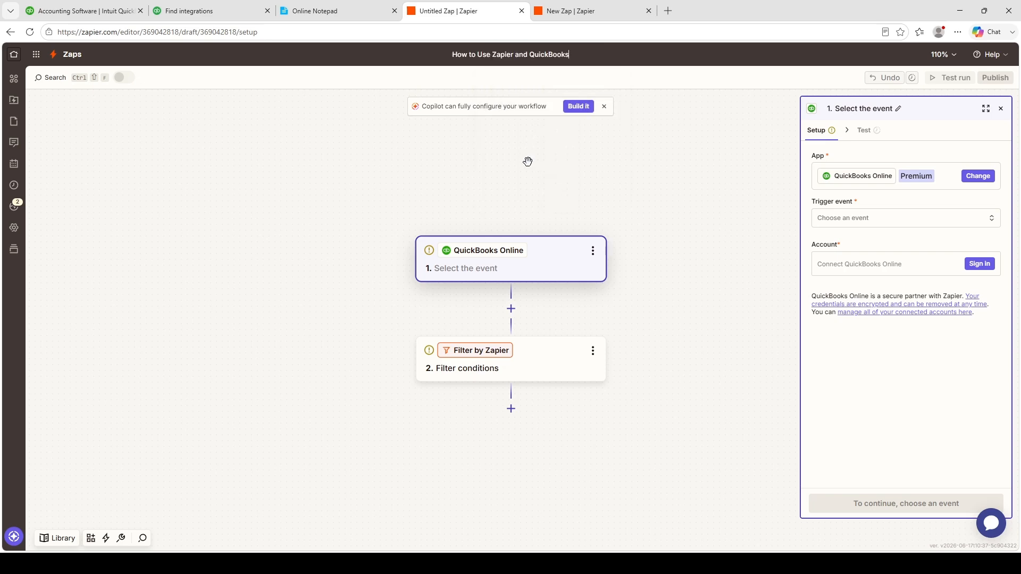
key(Return)
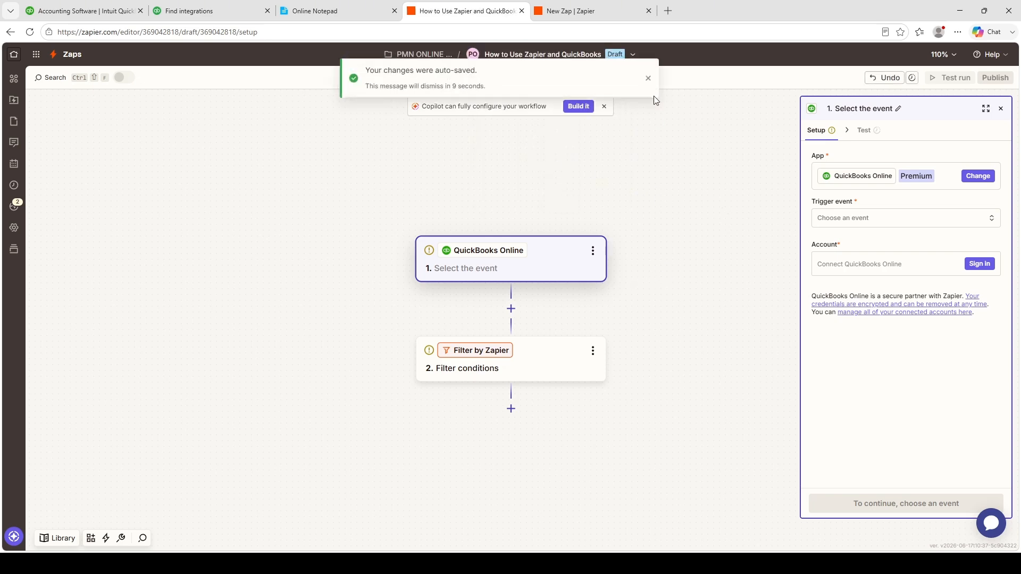
click(648, 79)
- Set the QuickBooks Online trigger event to New Account and connect the PMN QuickBooks account
click(861, 219)
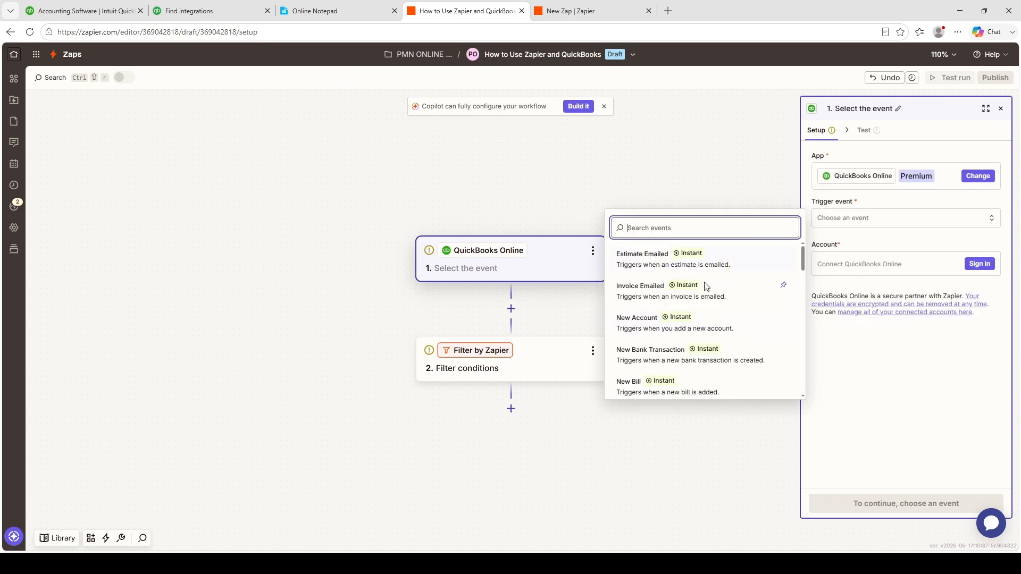
click(638, 327)
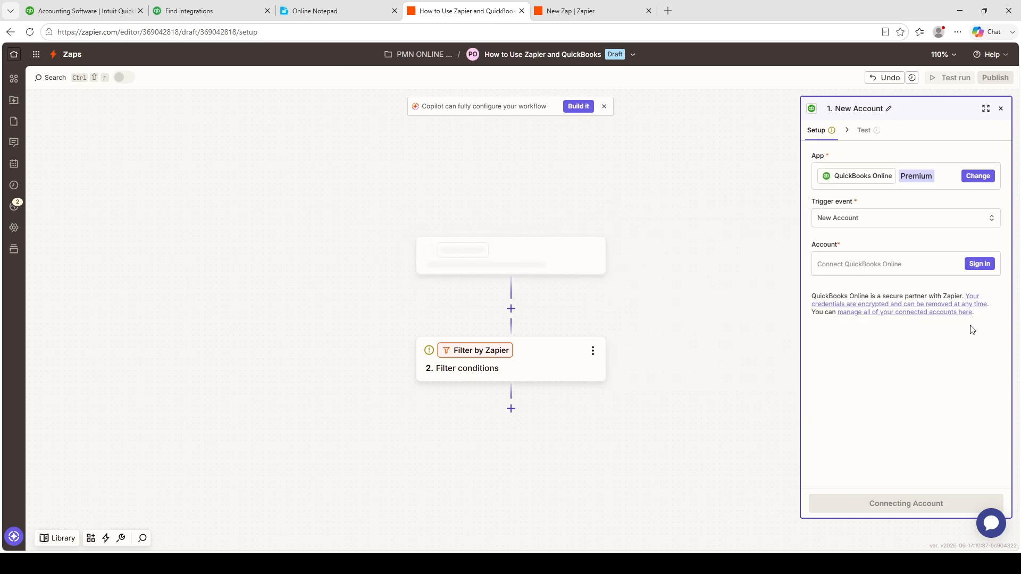
click(845, 272)
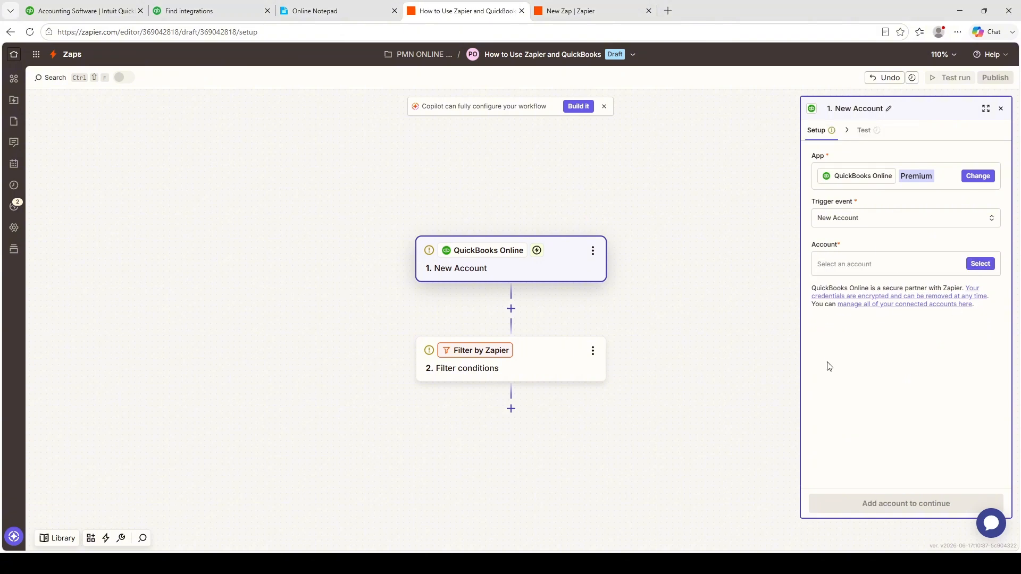
click(979, 263)
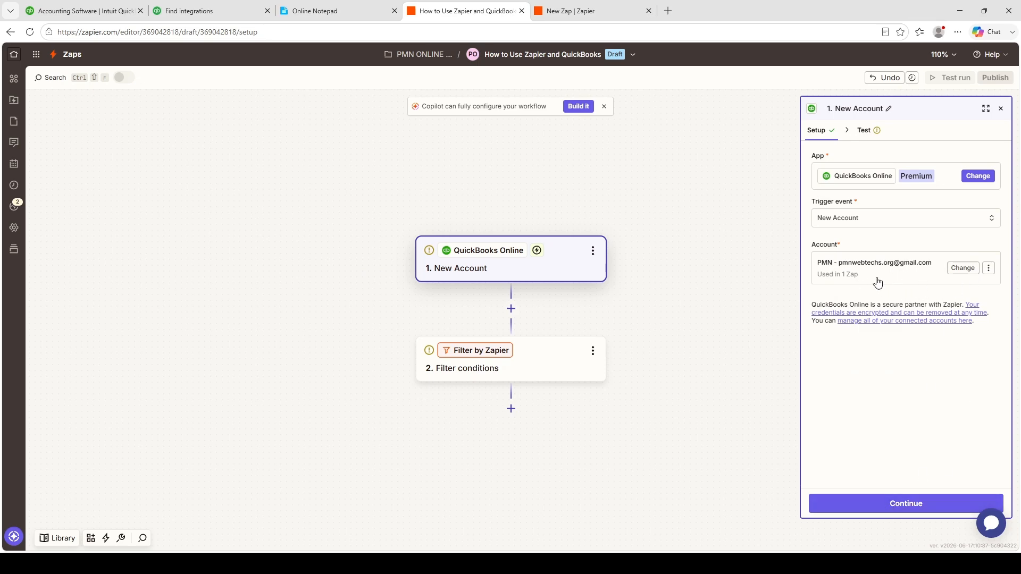
- Test the New Account trigger, compare the sample records, and continue with the New Account C record
click(888, 504)
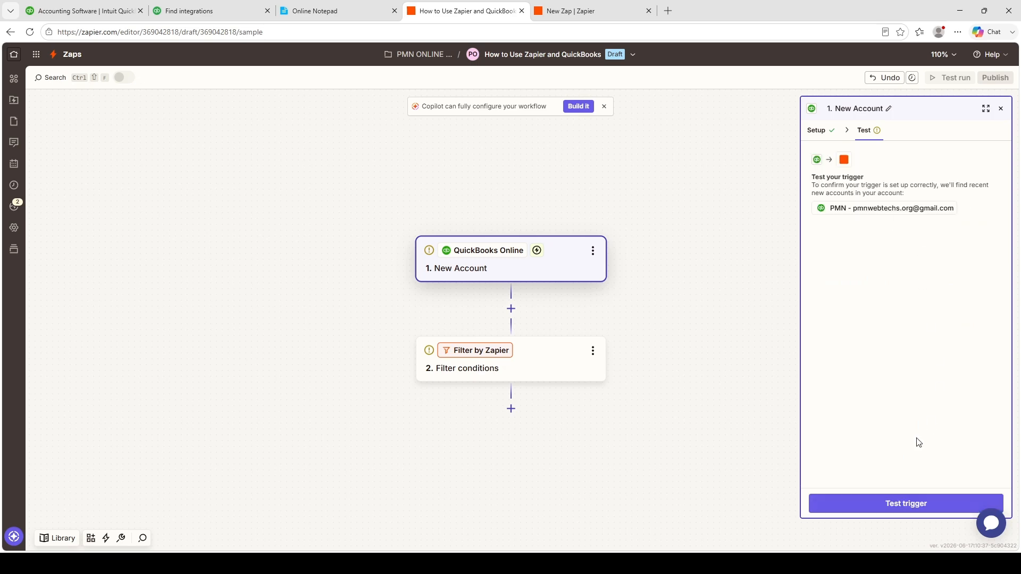
click(905, 505)
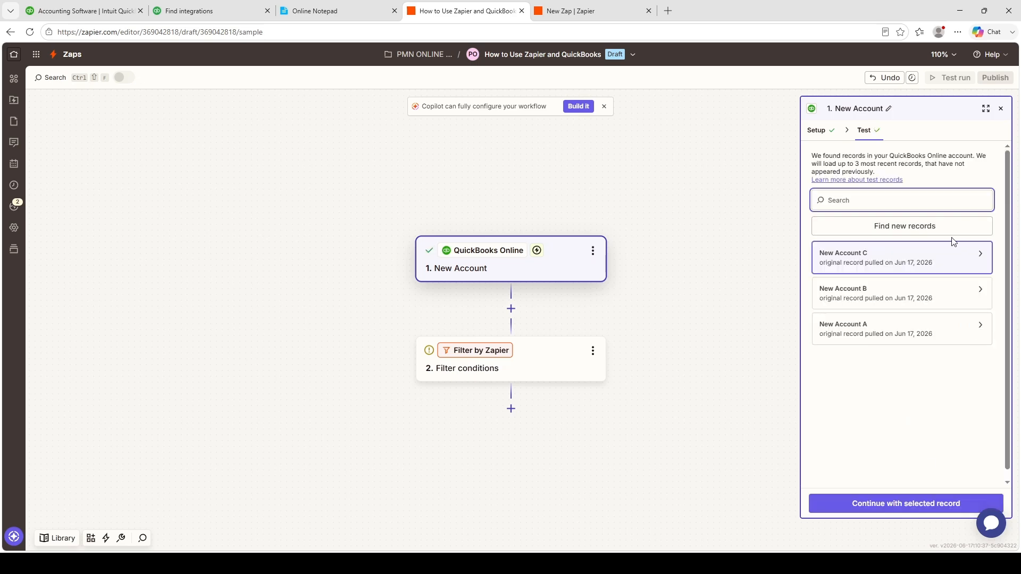
click(869, 292)
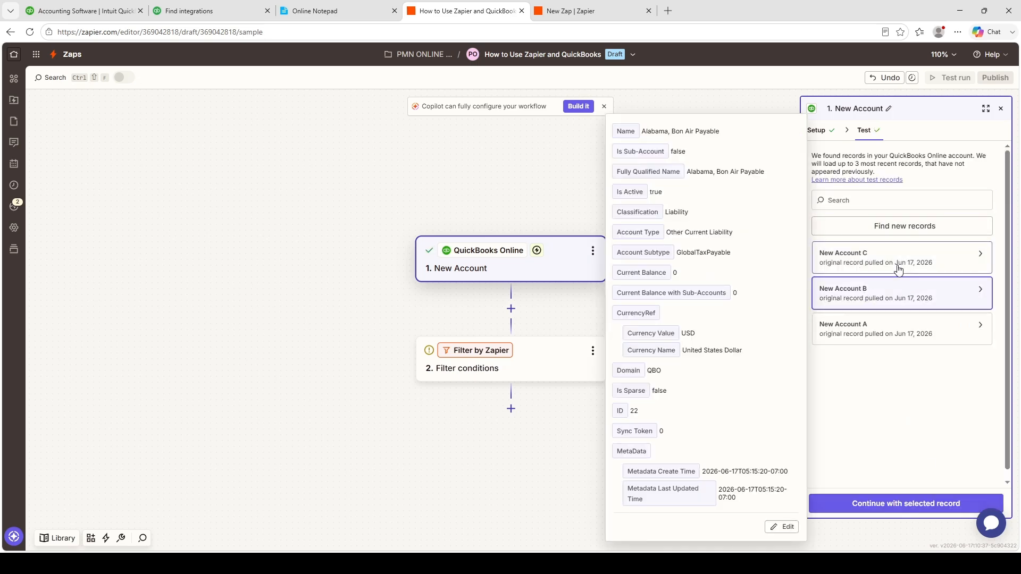
click(898, 269)
click(898, 336)
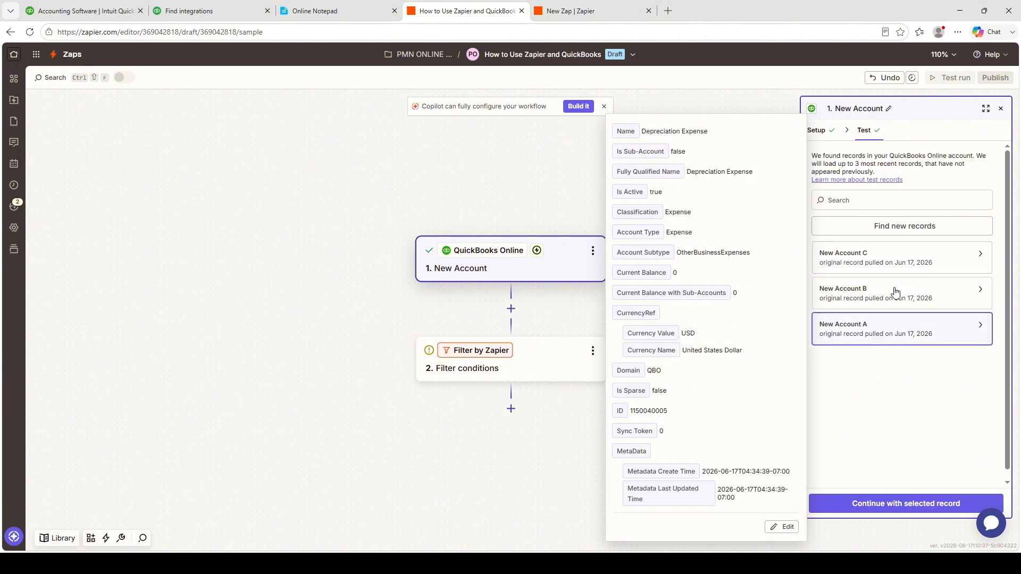
click(891, 264)
click(887, 296)
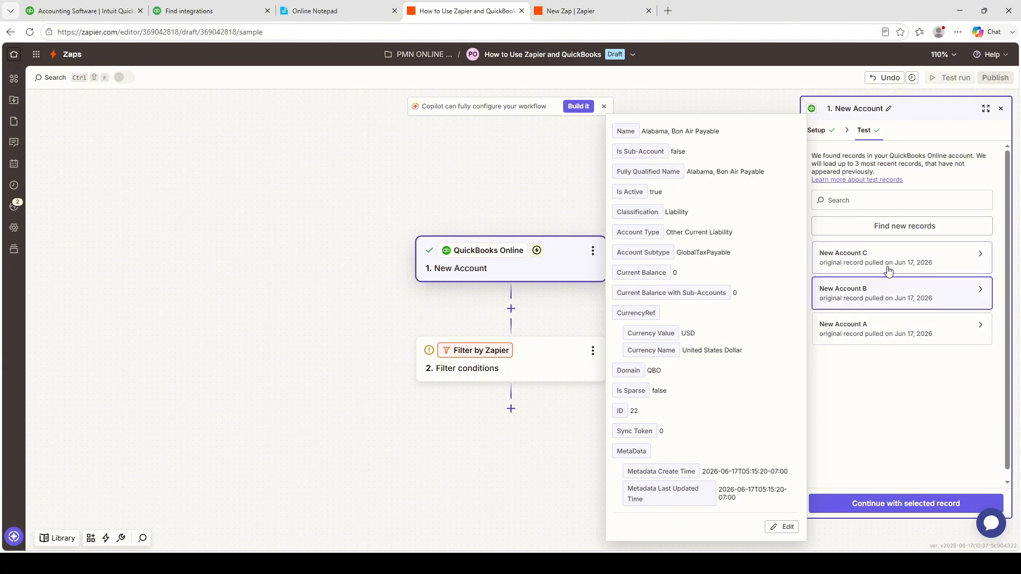
click(888, 268)
click(891, 300)
click(888, 265)
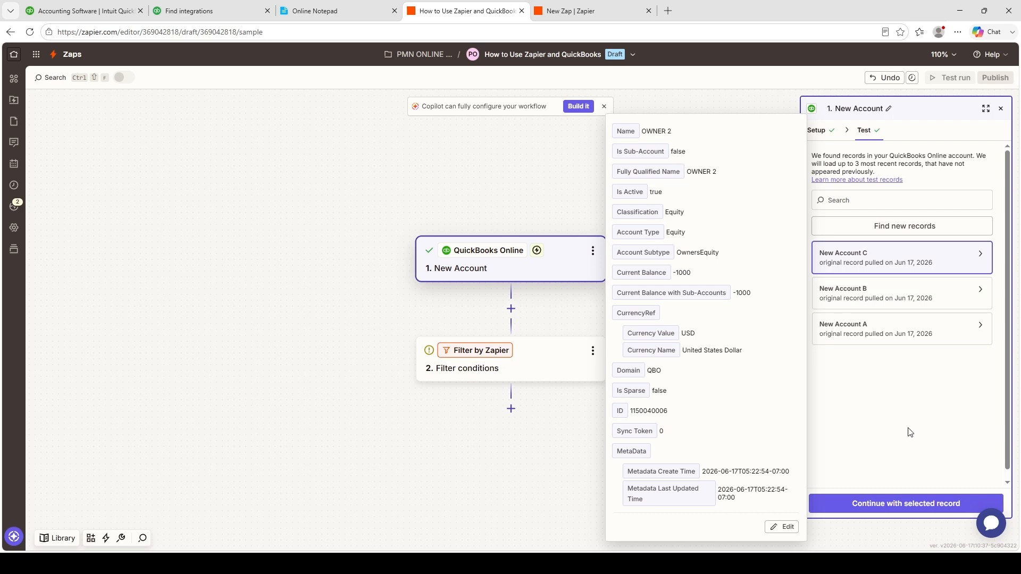
click(902, 508)
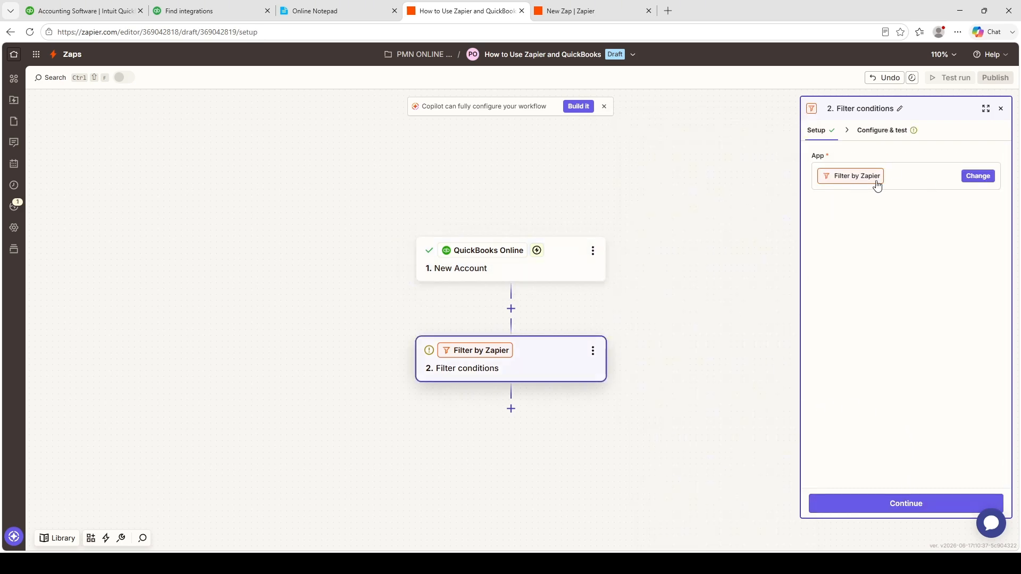
- Open the condition settings of the Filter by Zapier step, look over its rule fields, and close them
click(895, 511)
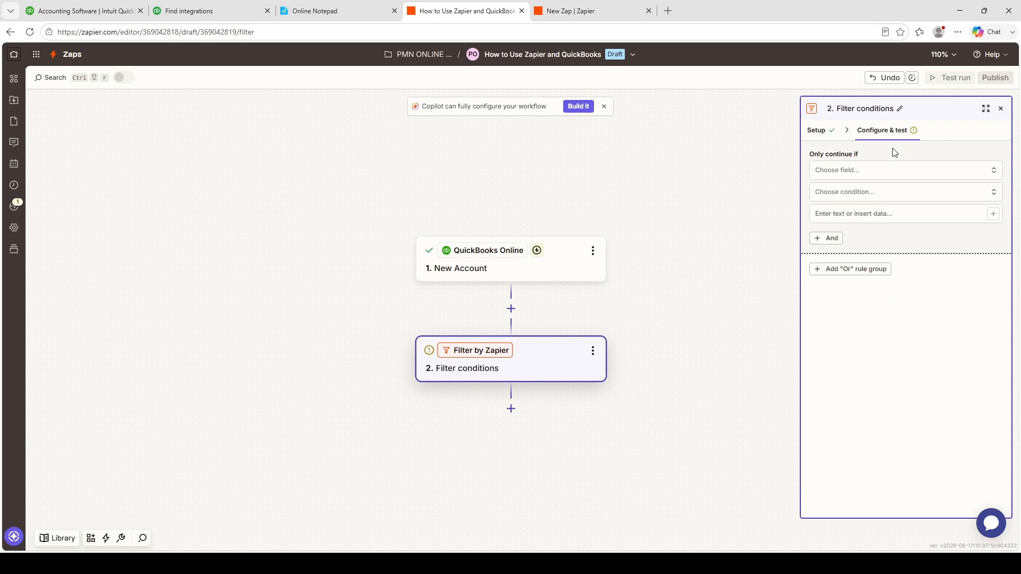
click(877, 169)
click(895, 316)
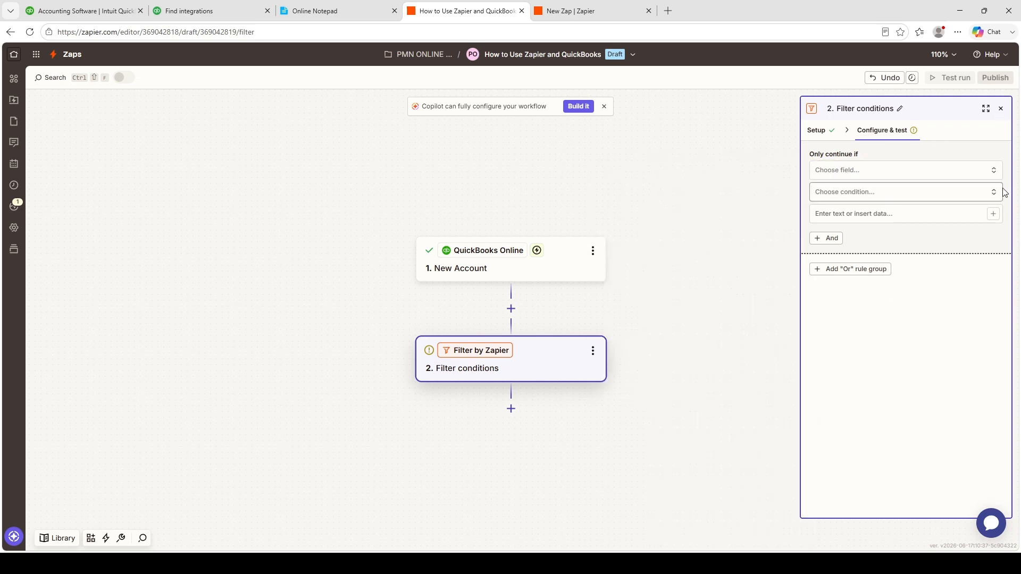
click(1001, 108)
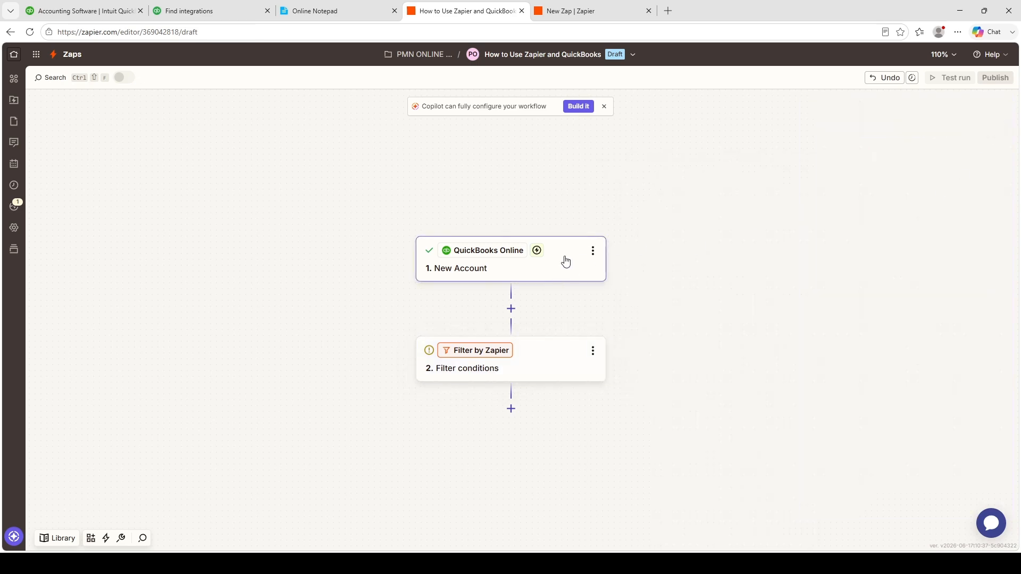
- Review the New Account trigger setup and the trigger data fields available for the filter condition, and close the filter settings
click(565, 258)
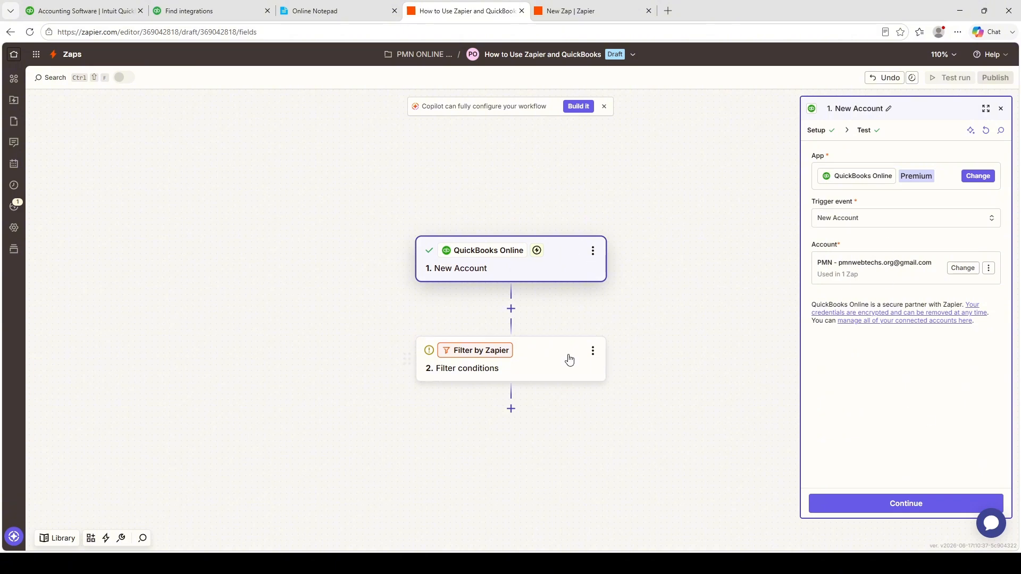
click(569, 359)
click(816, 130)
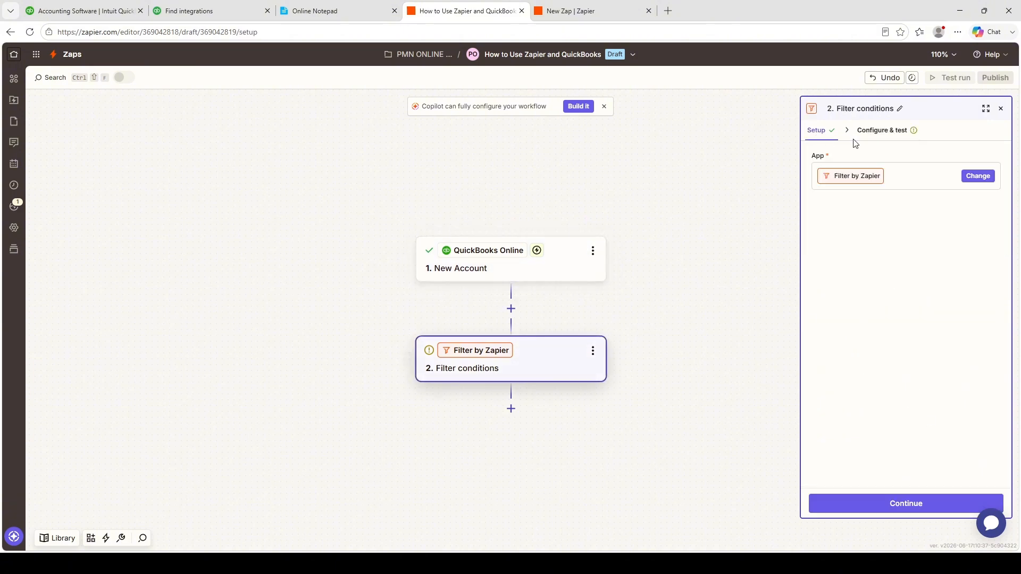
click(892, 133)
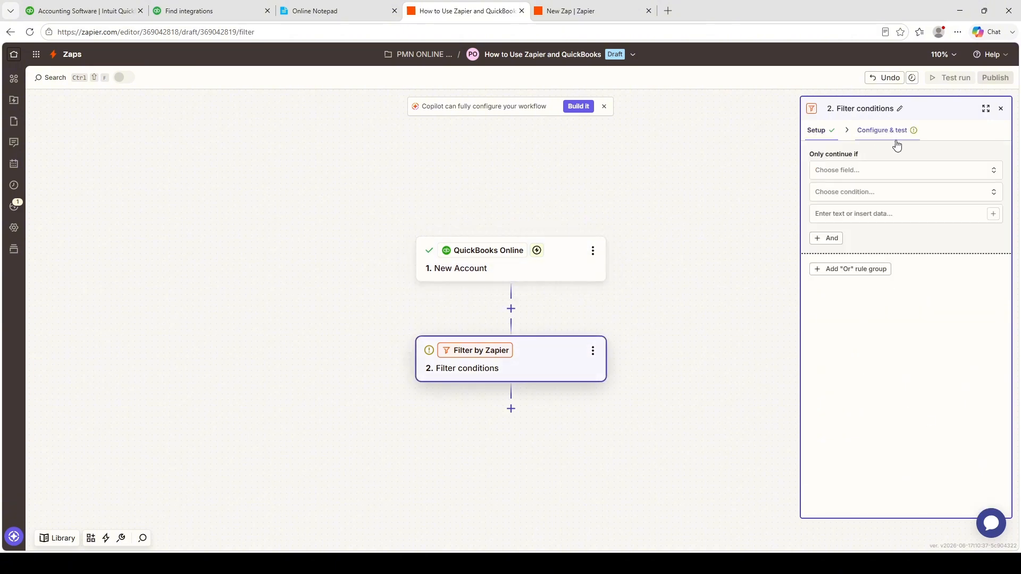
click(865, 177)
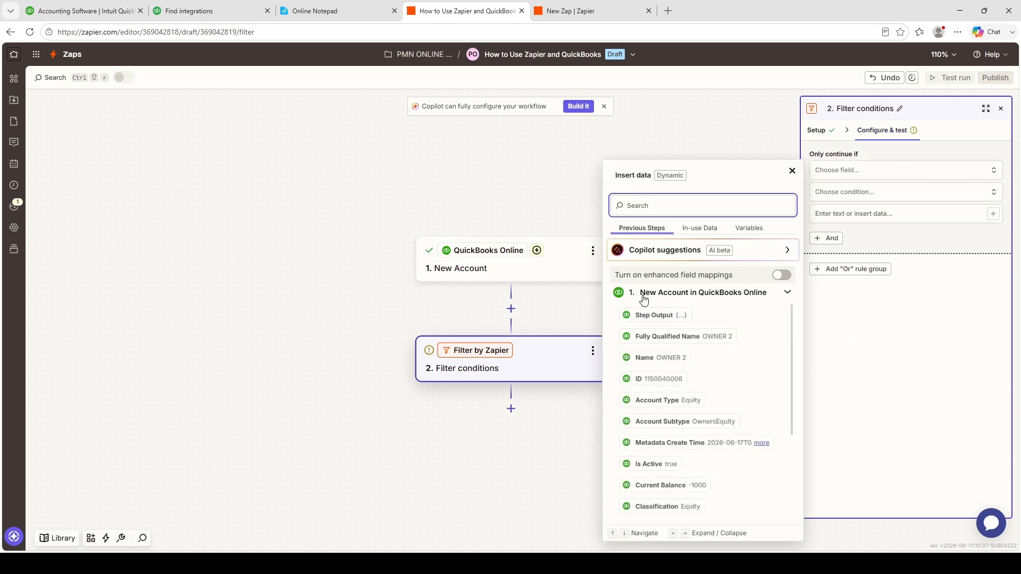
scroll(733, 353, down, 5)
click(725, 120)
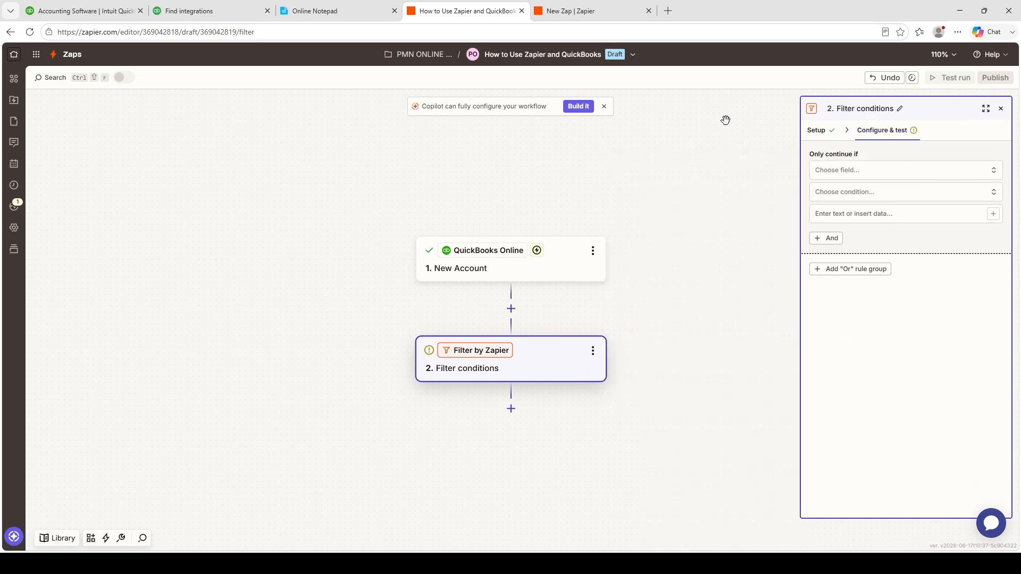
click(1000, 108)
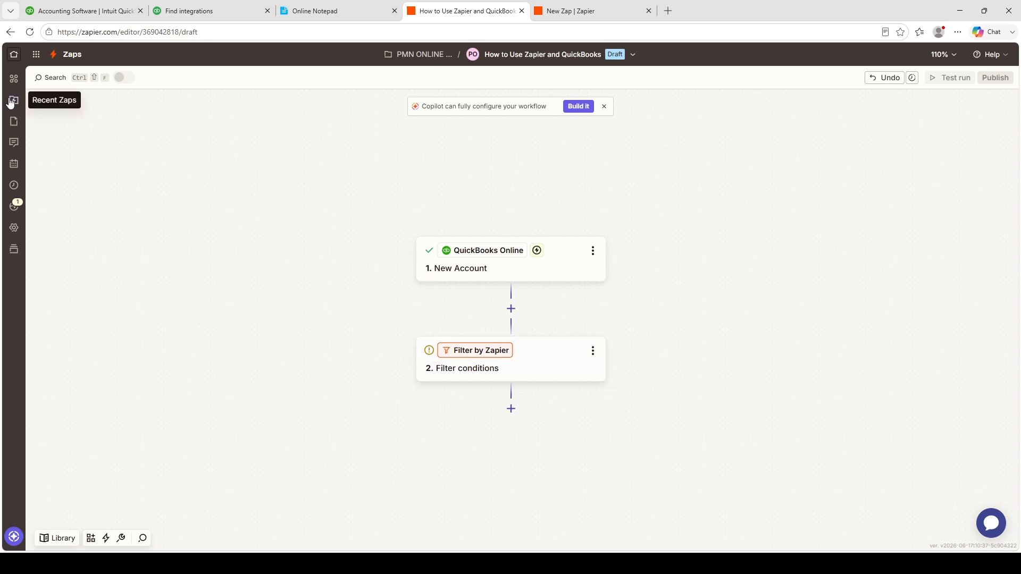
- Go to the Zapier home page and look over its start-from-scratch options and recommended workflows
click(14, 55)
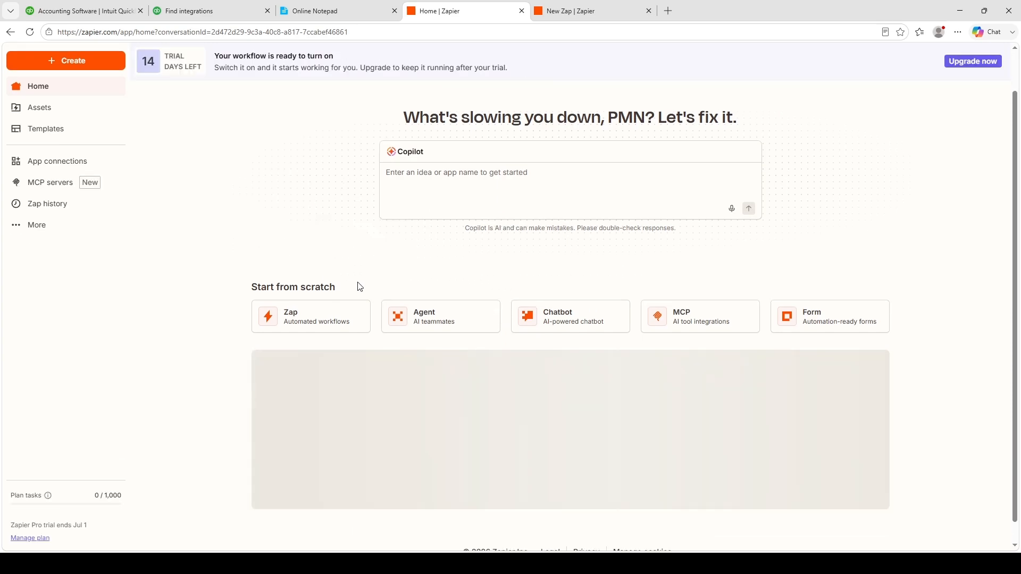
scroll(383, 284, down, 5)
scroll(383, 283, up, 6)
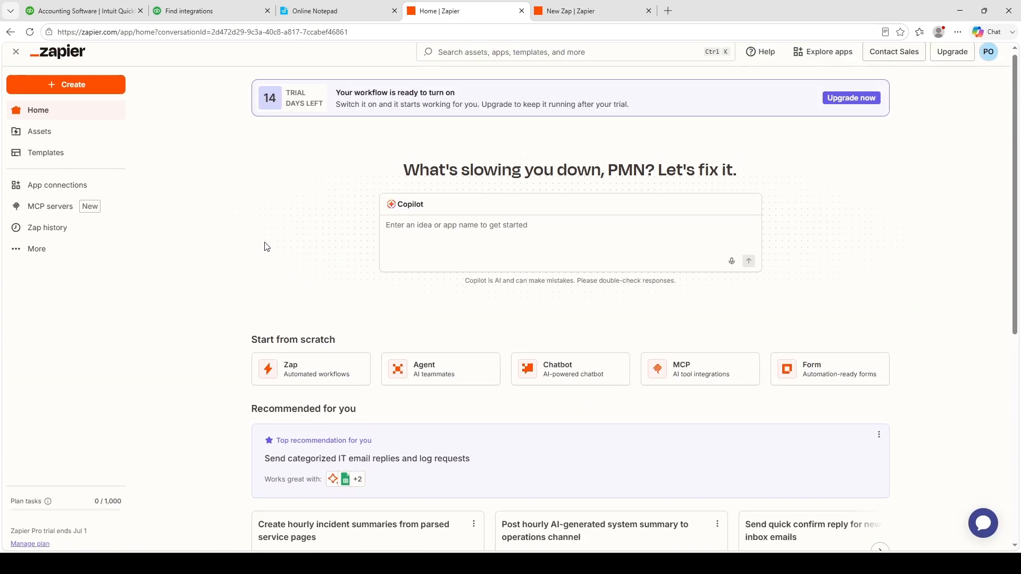
- Switch to the untitled Formatter Zap, set its QuickBooks Online trigger event to New Account, and connect the PMN account
click(579, 7)
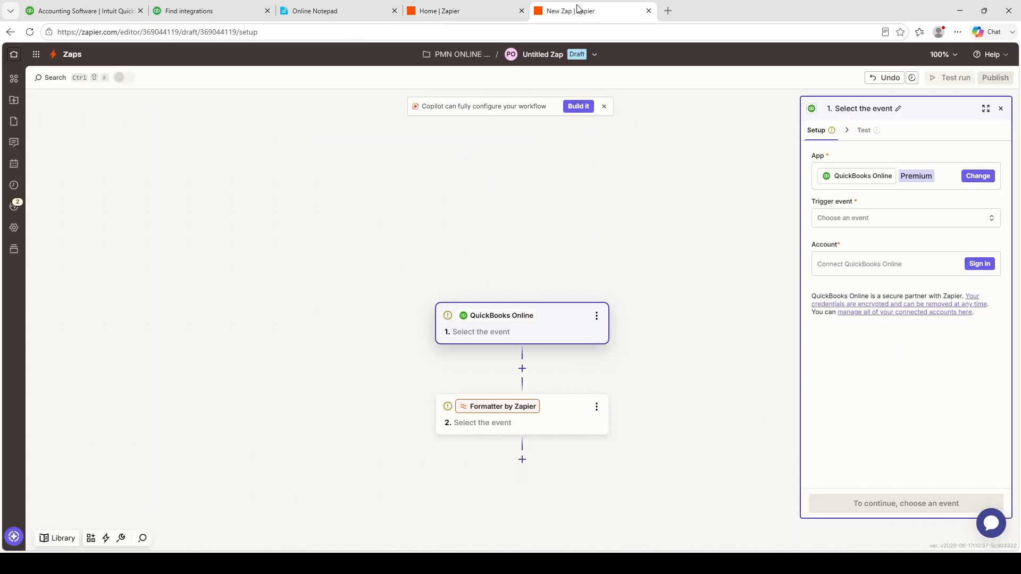
drag(676, 236, 590, 172)
click(914, 218)
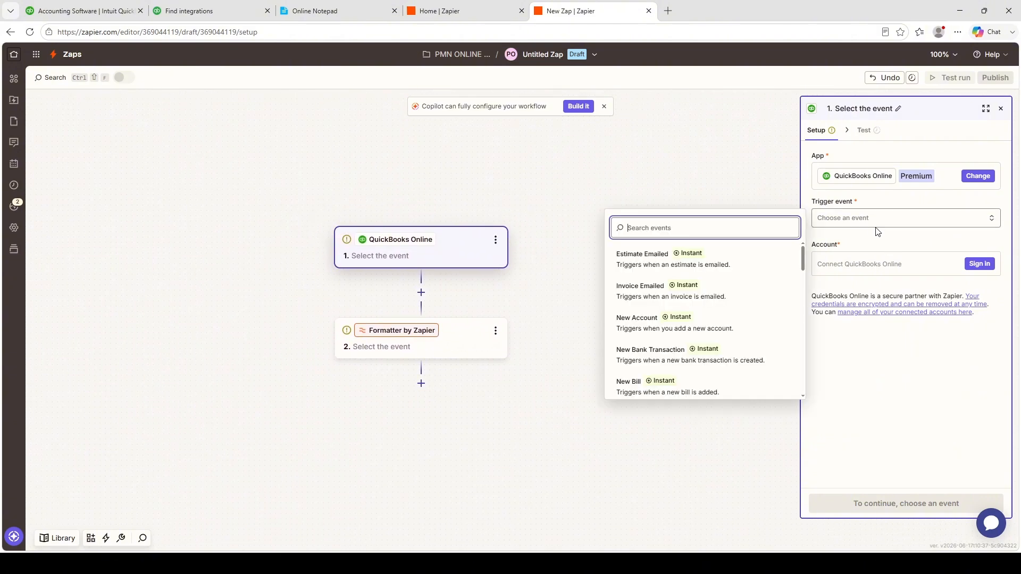
click(645, 323)
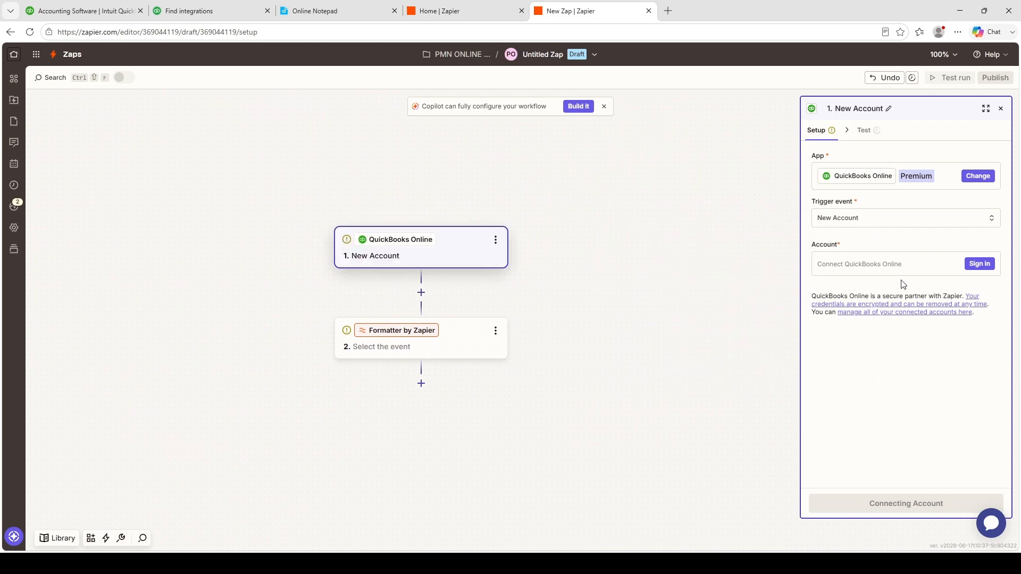
click(978, 265)
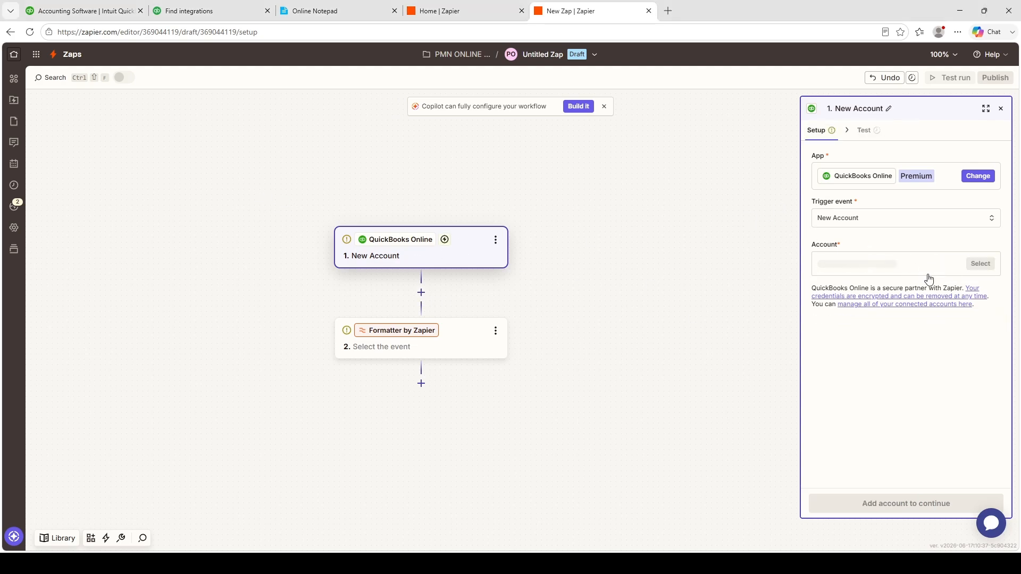
click(975, 266)
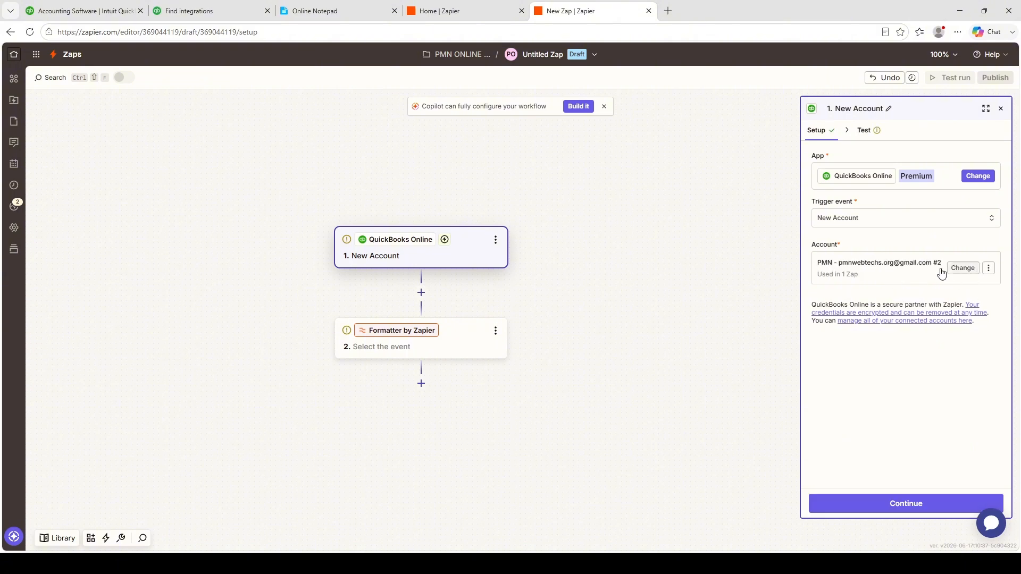
- Test the untitled Zap's New Account trigger and continue with the New Account A record
click(915, 500)
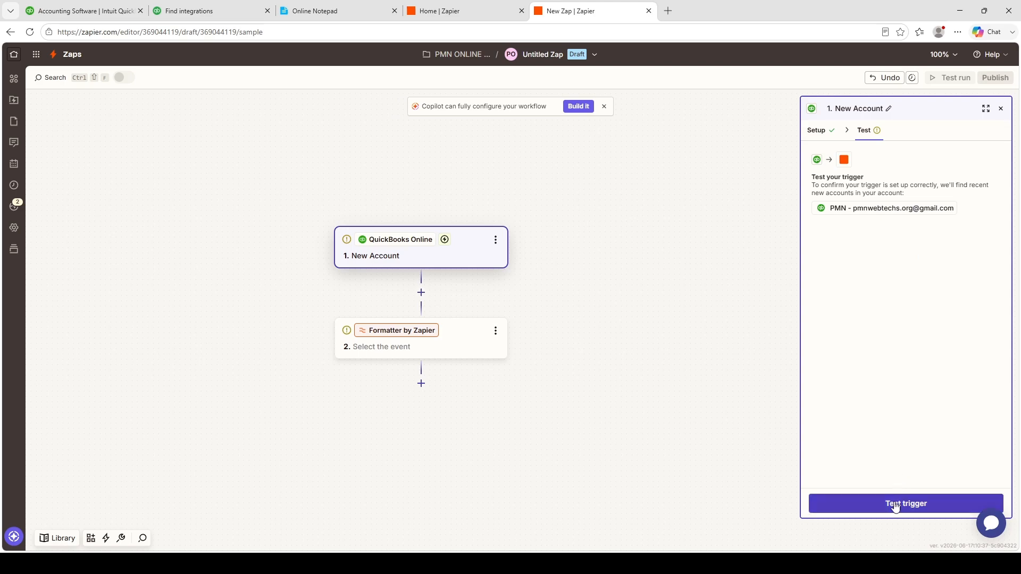
click(873, 503)
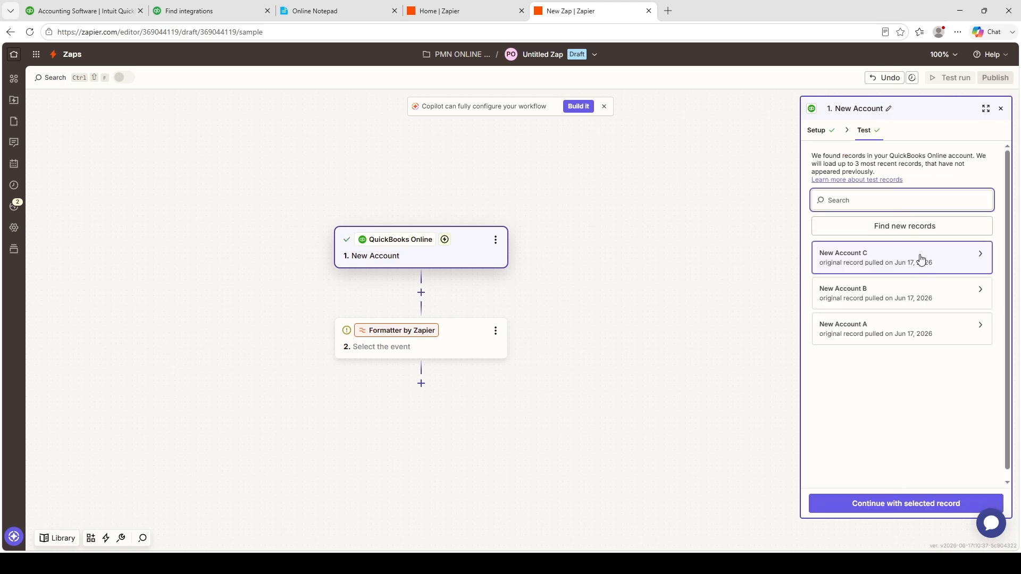
click(894, 332)
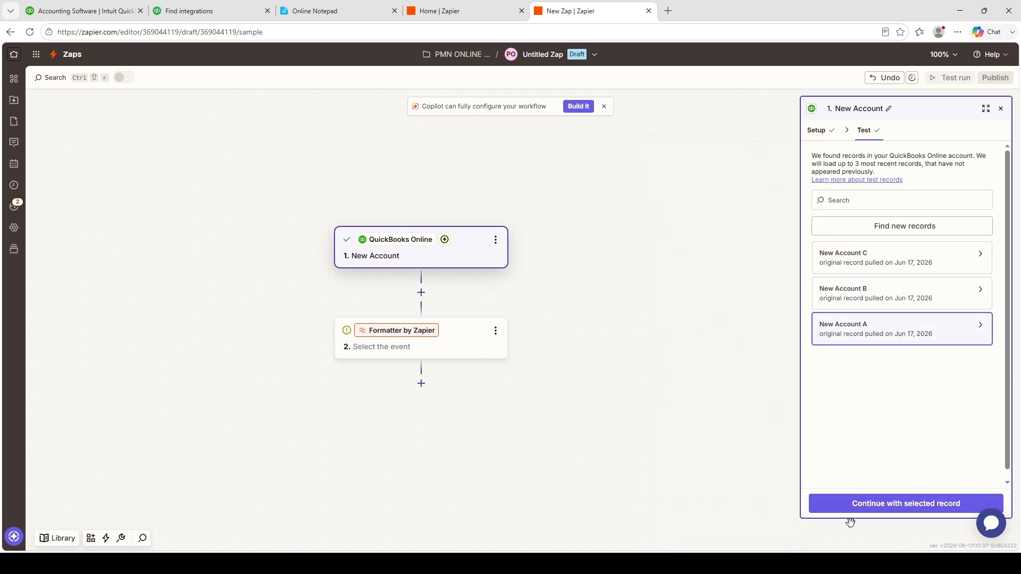
click(875, 506)
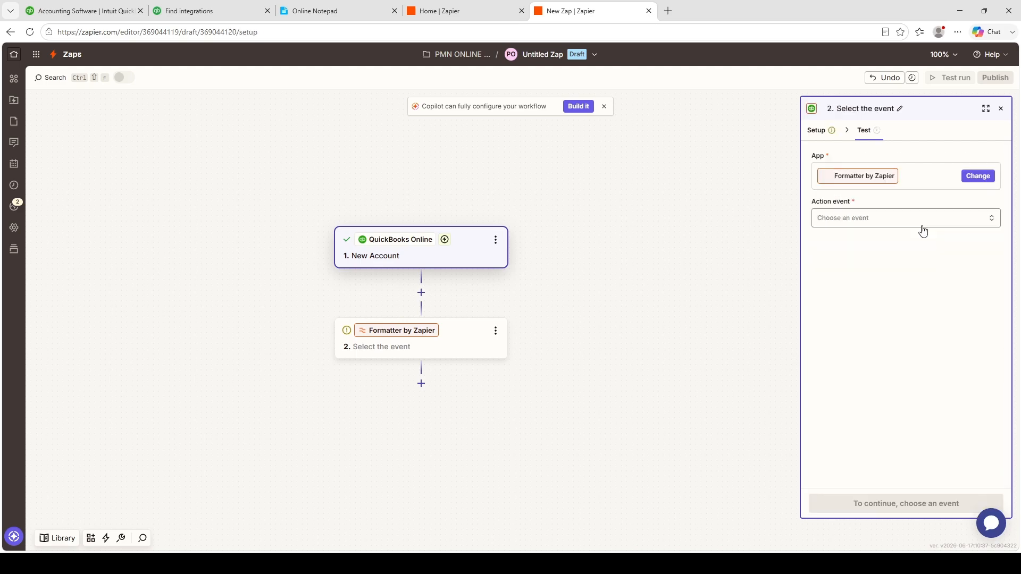
- Set the action event of the Formatter by Zapier step to Date / Time and proceed to its configuration
click(905, 222)
click(846, 239)
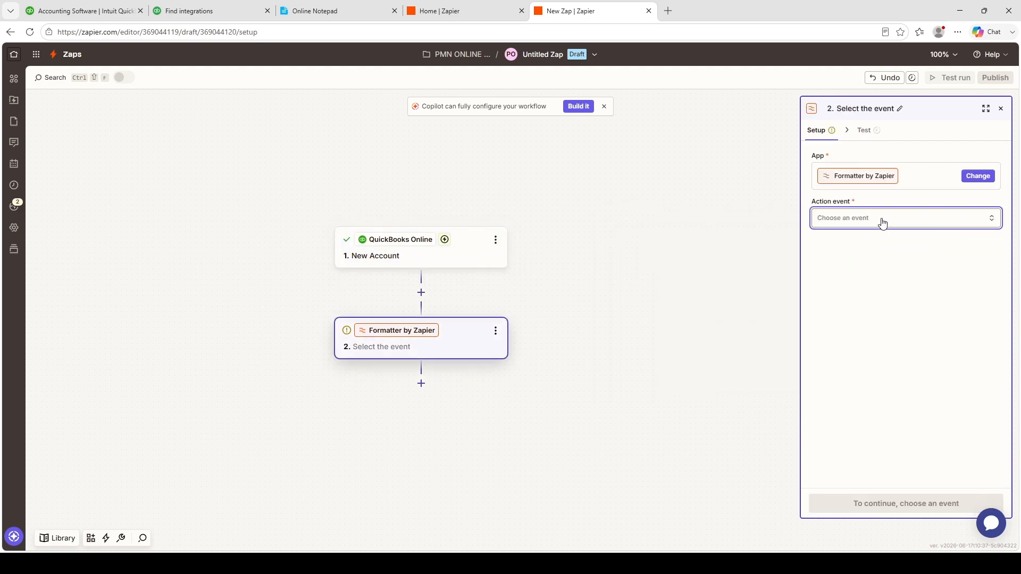
click(877, 219)
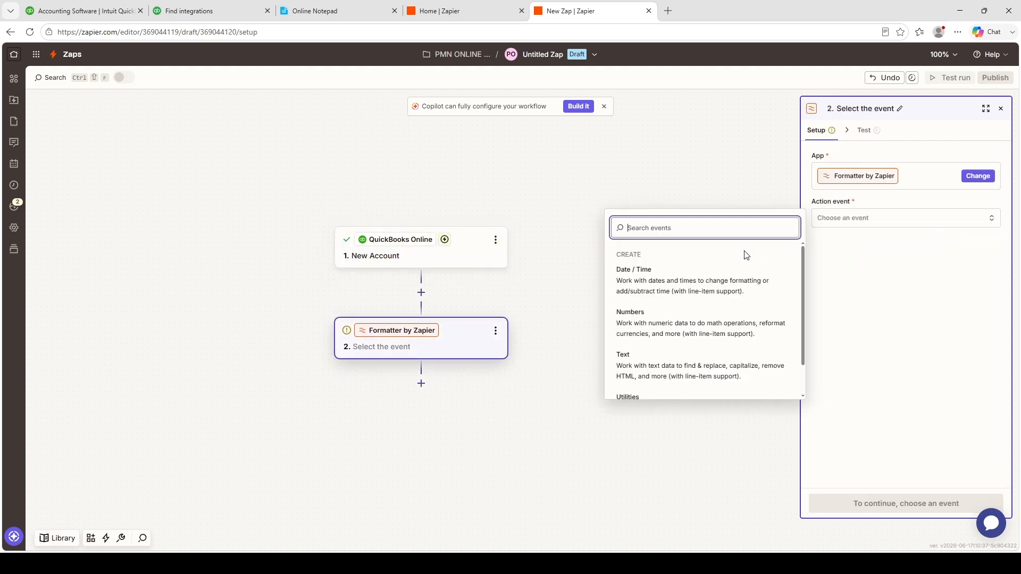
click(670, 285)
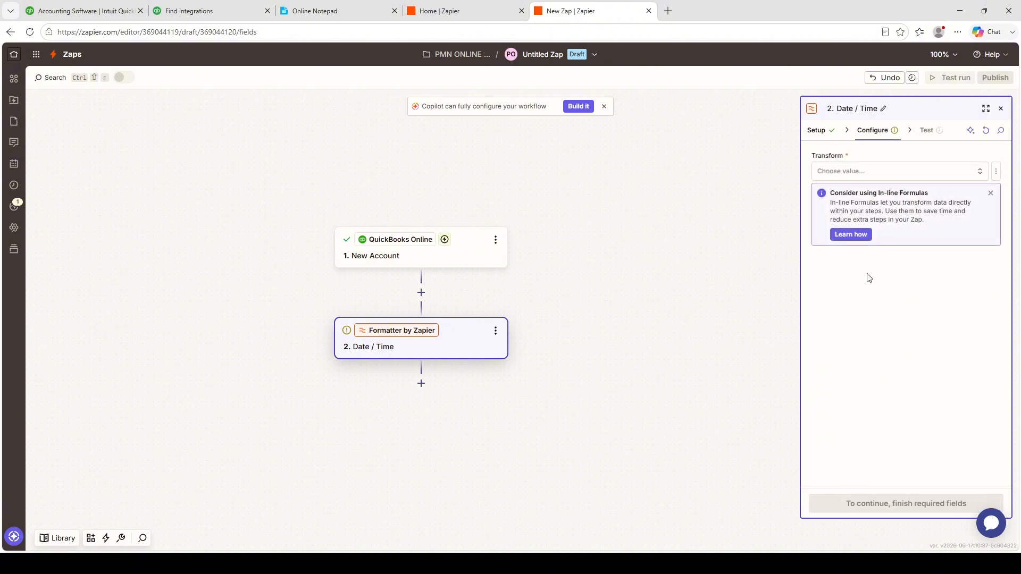
- Set the Date / Time step's transform to Add/Subtract Time and continue to its test
click(917, 172)
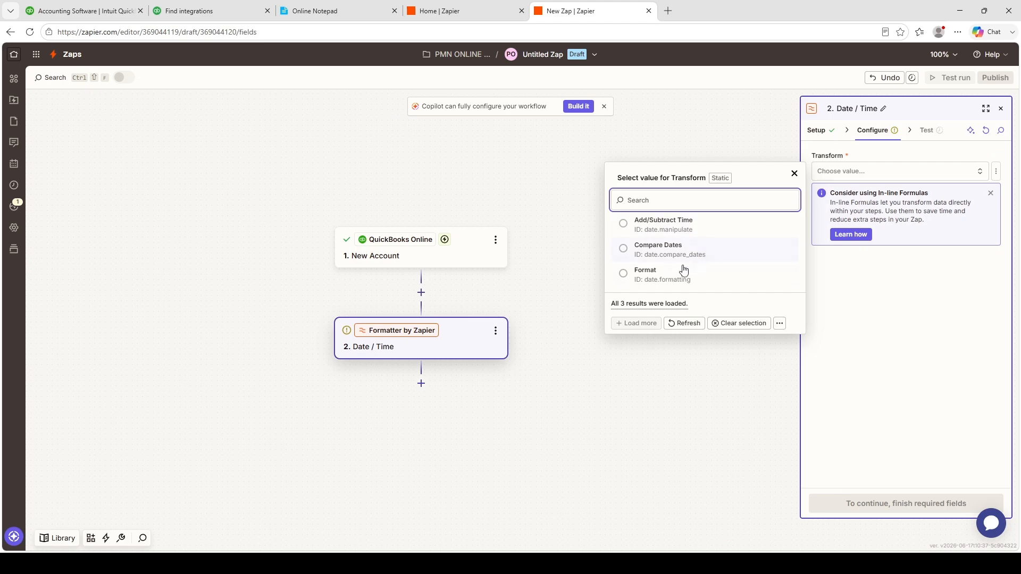
click(686, 239)
click(905, 502)
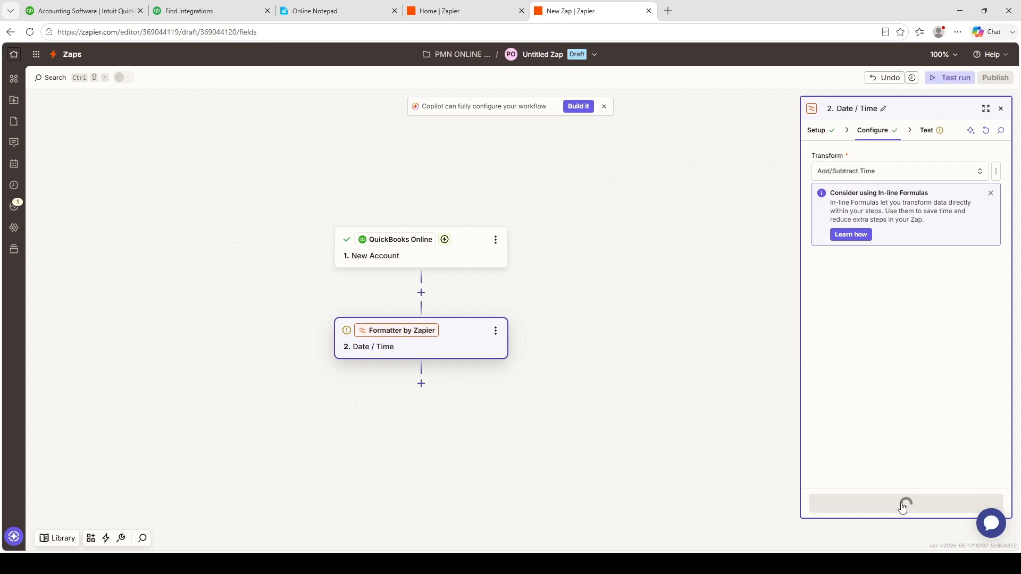